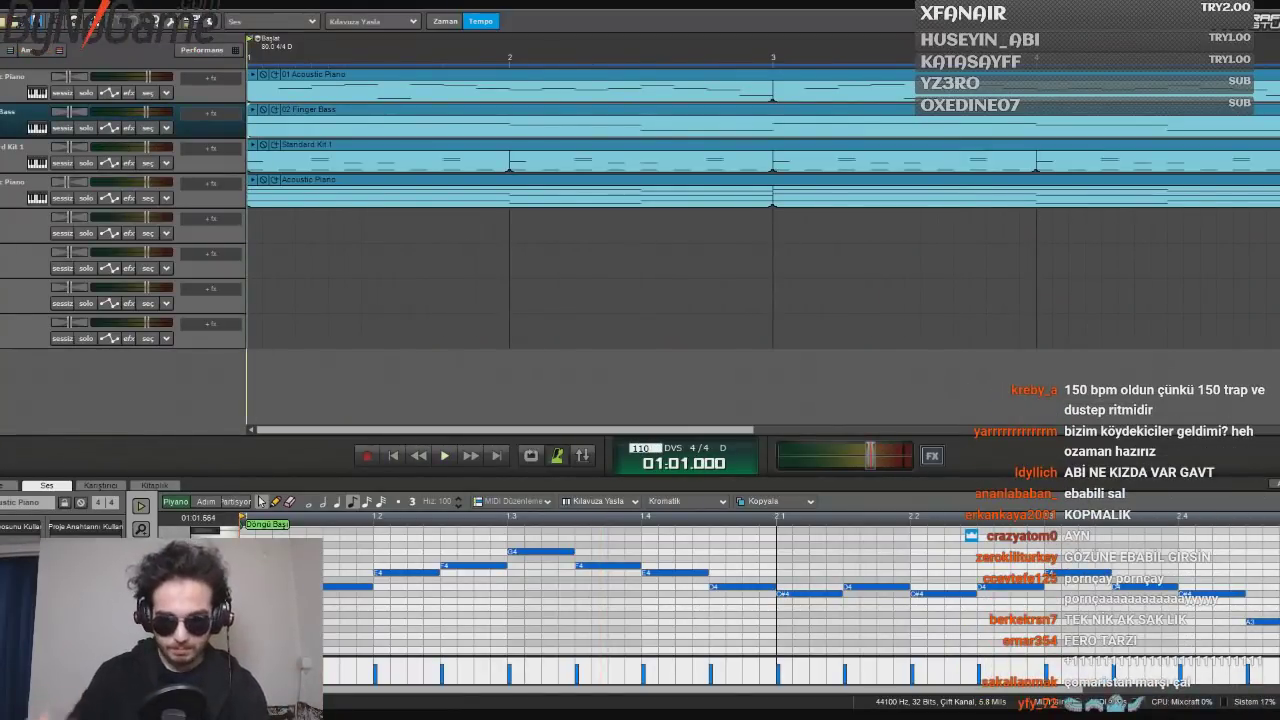
Set the project tempo to 110 BPM and play the four-track arrangement from the start
key(Return)
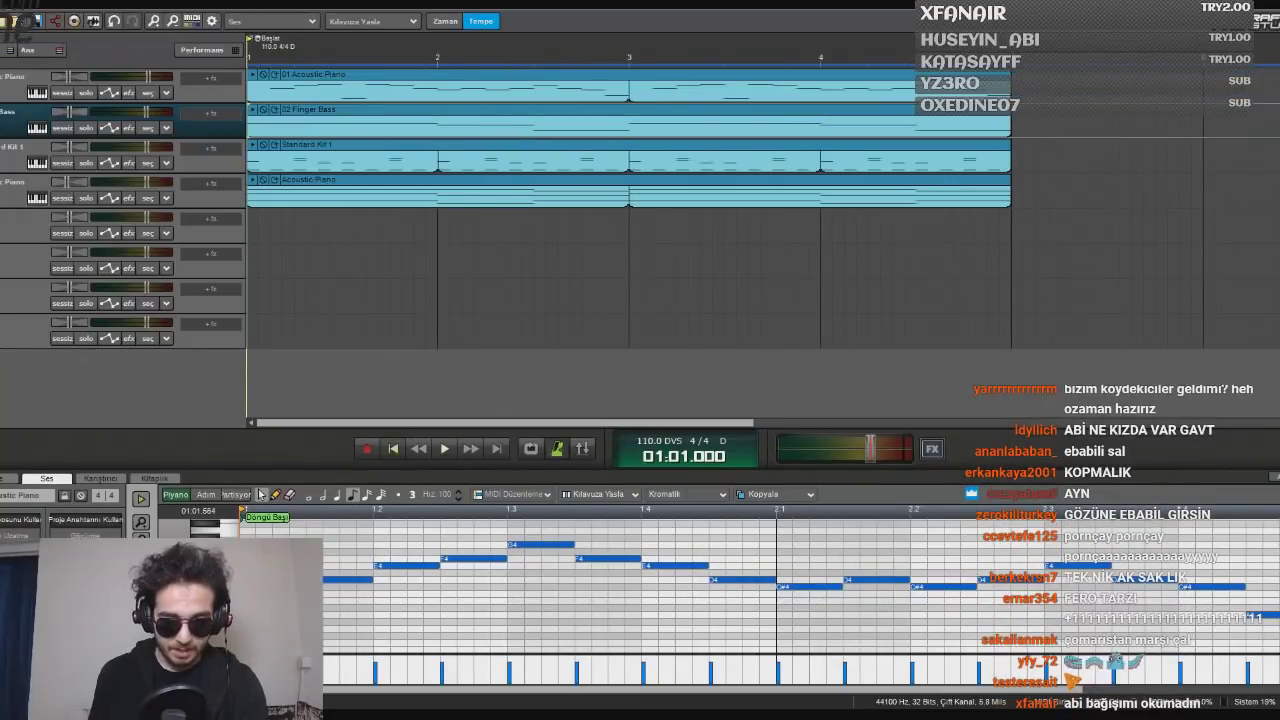
key(space)
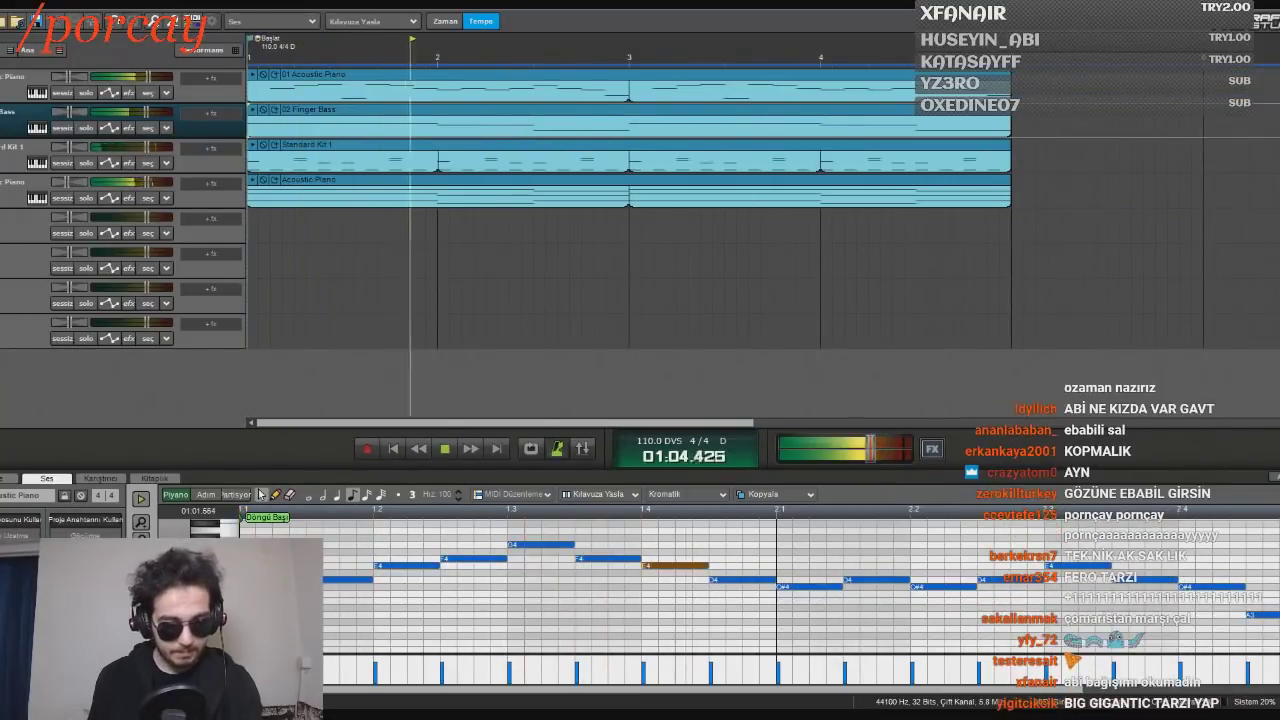
key(space)
Return to the start of the song and play back the Acoustic Piano loop
key(Home)
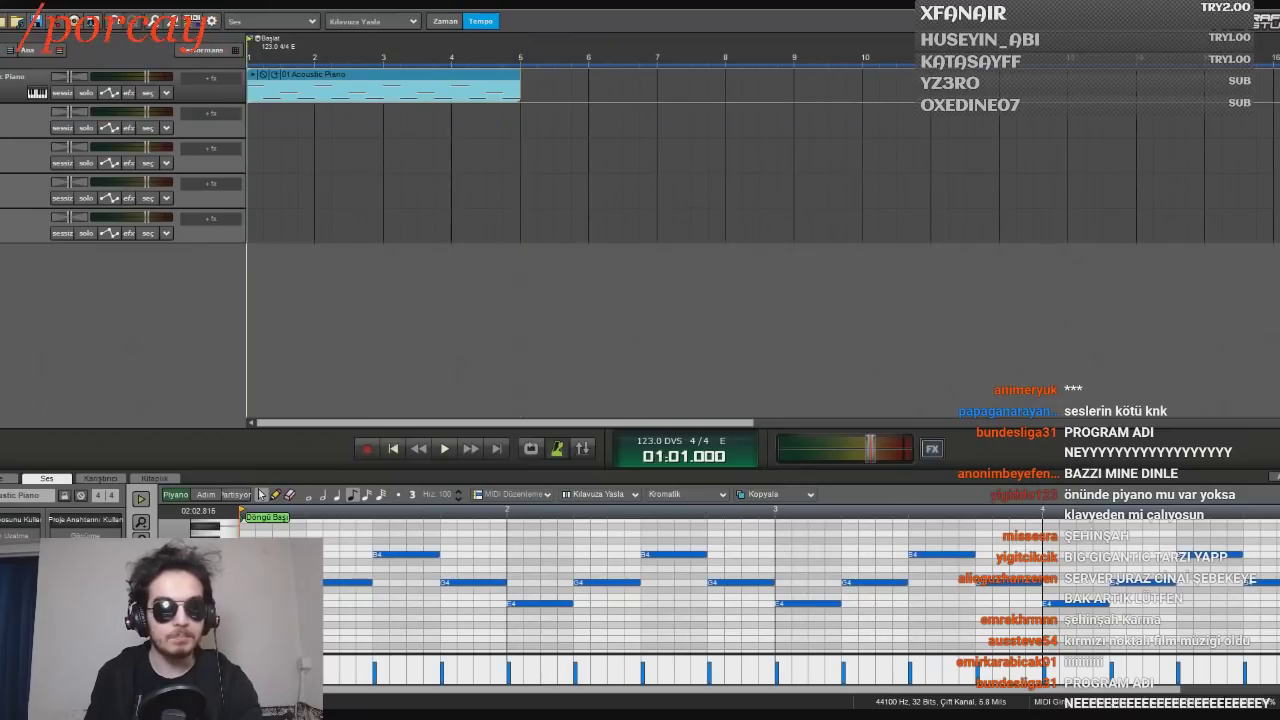
key(space)
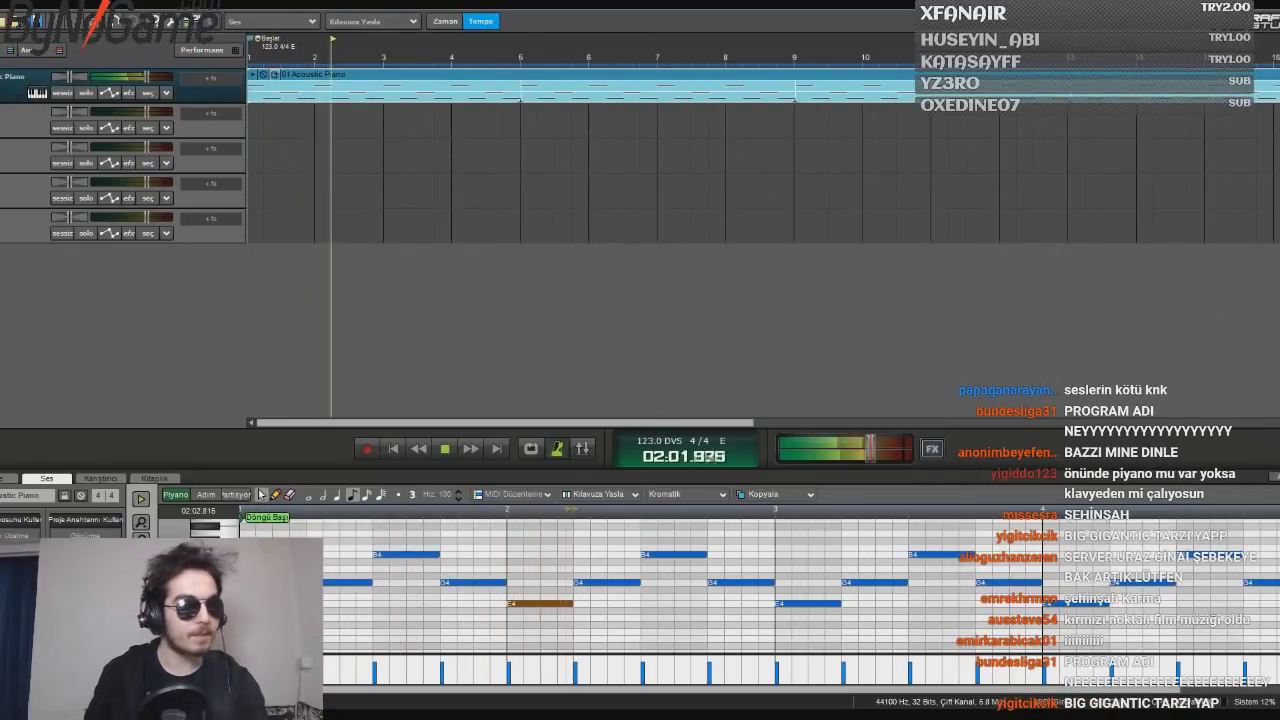
key(space)
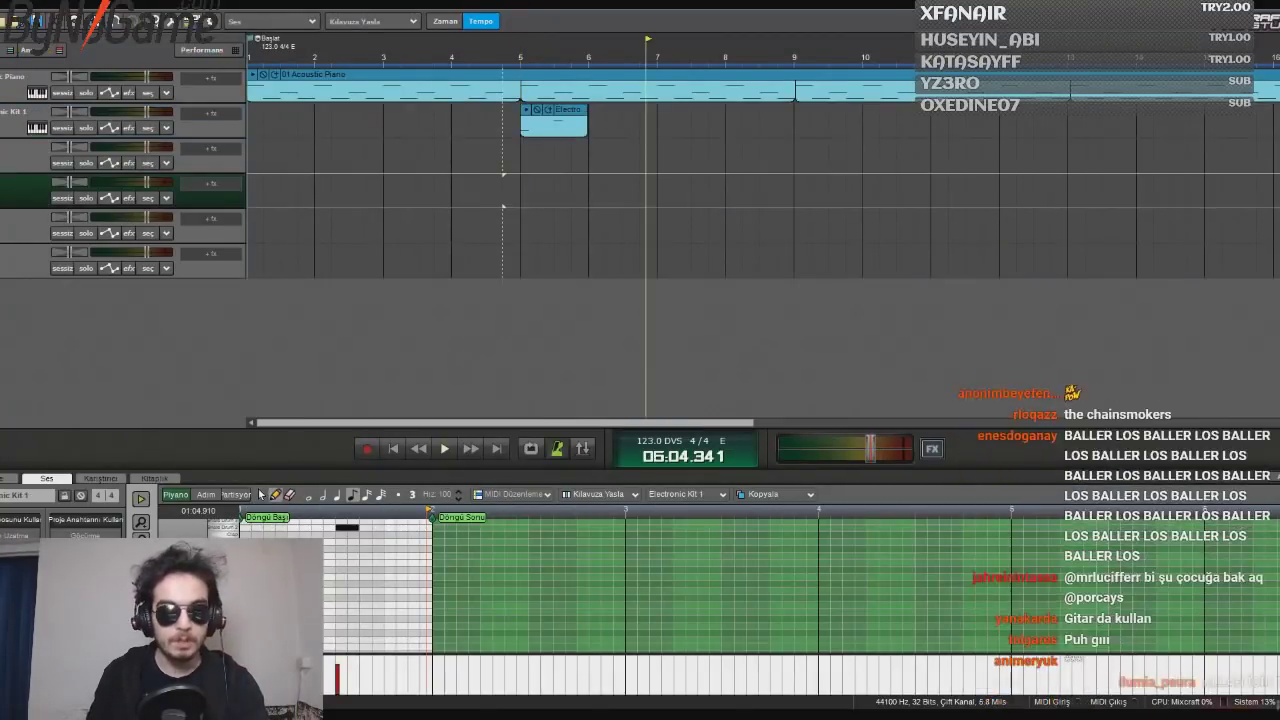
Extend the Electronic Kit 1 clip's loop end to bar 3 and play the beat from just before bar 5
drag(433, 517, 627, 517)
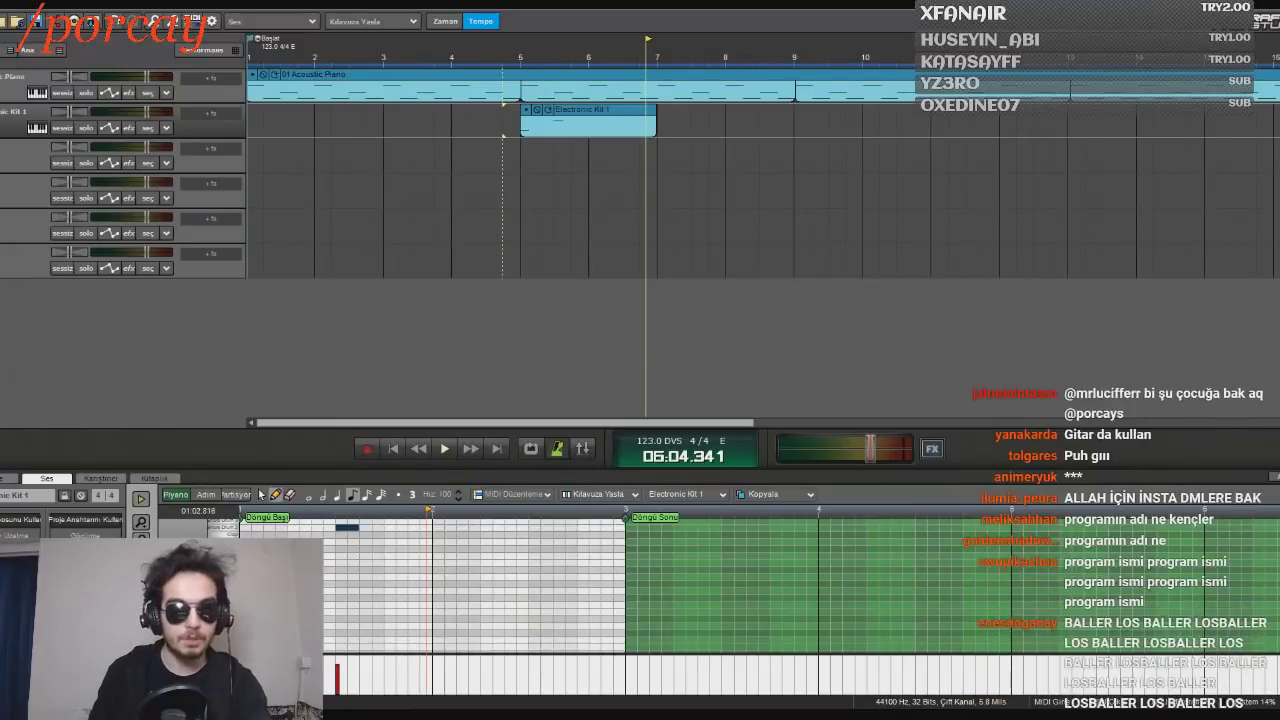
click(520, 156)
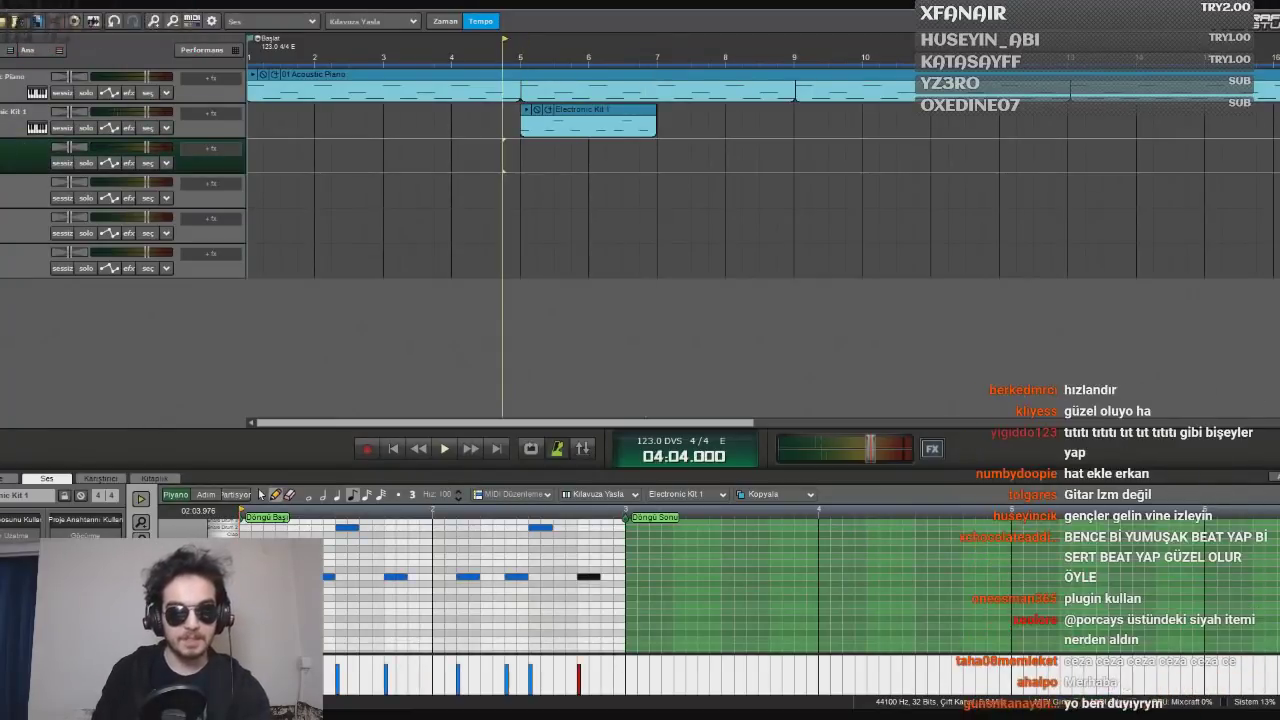
key(space)
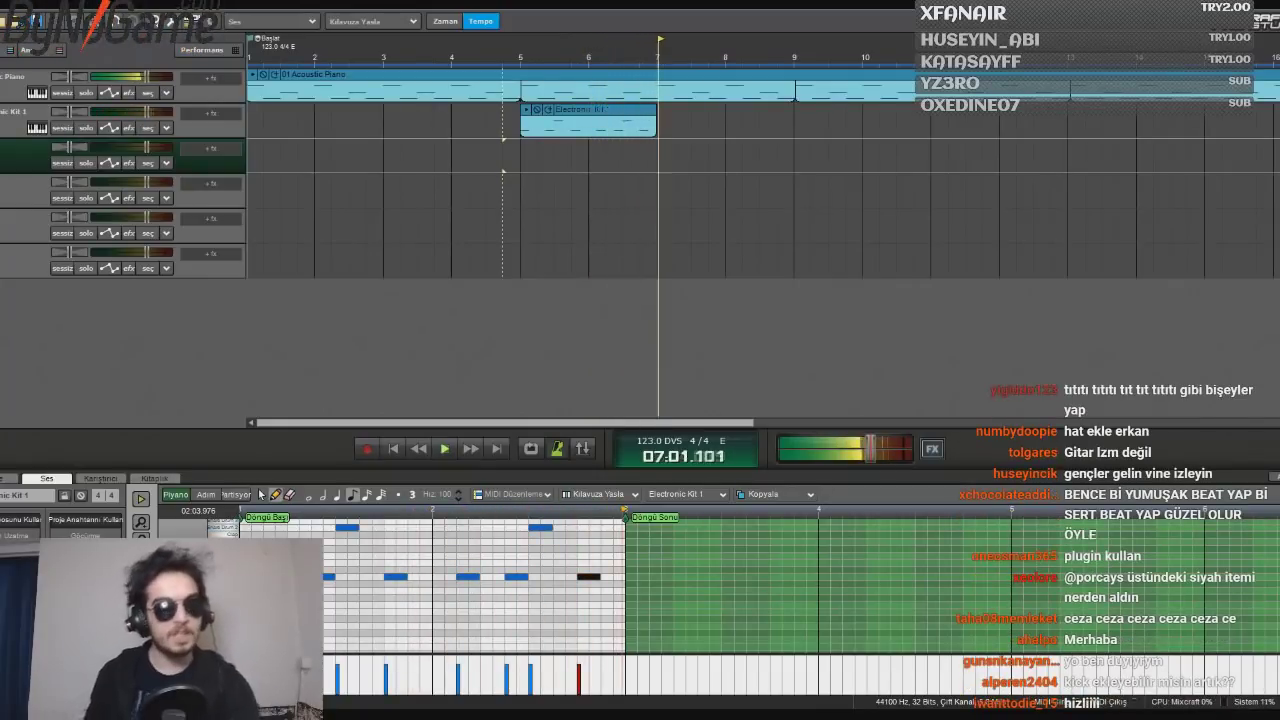
key(space)
click(246, 577)
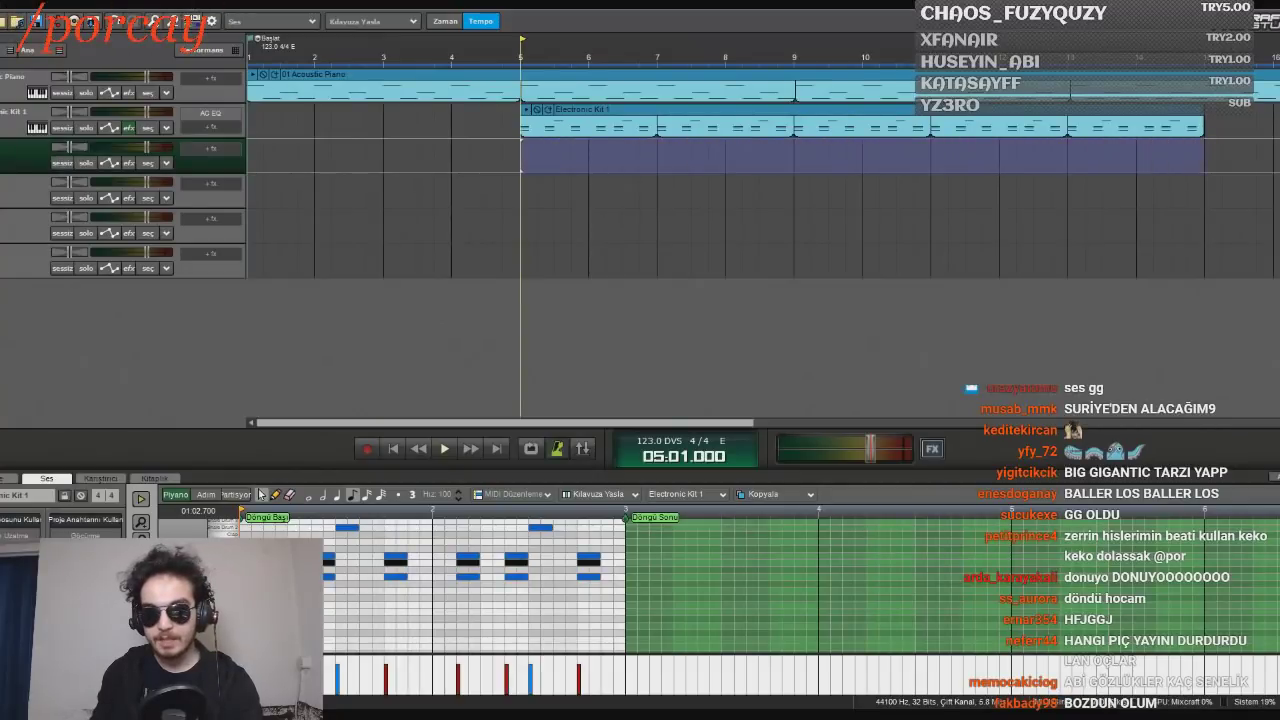
Add short repeated drum notes in the first bar of the Electronic Kit 1 pattern and play it from bar 5
drag(1190, 156, 1204, 156)
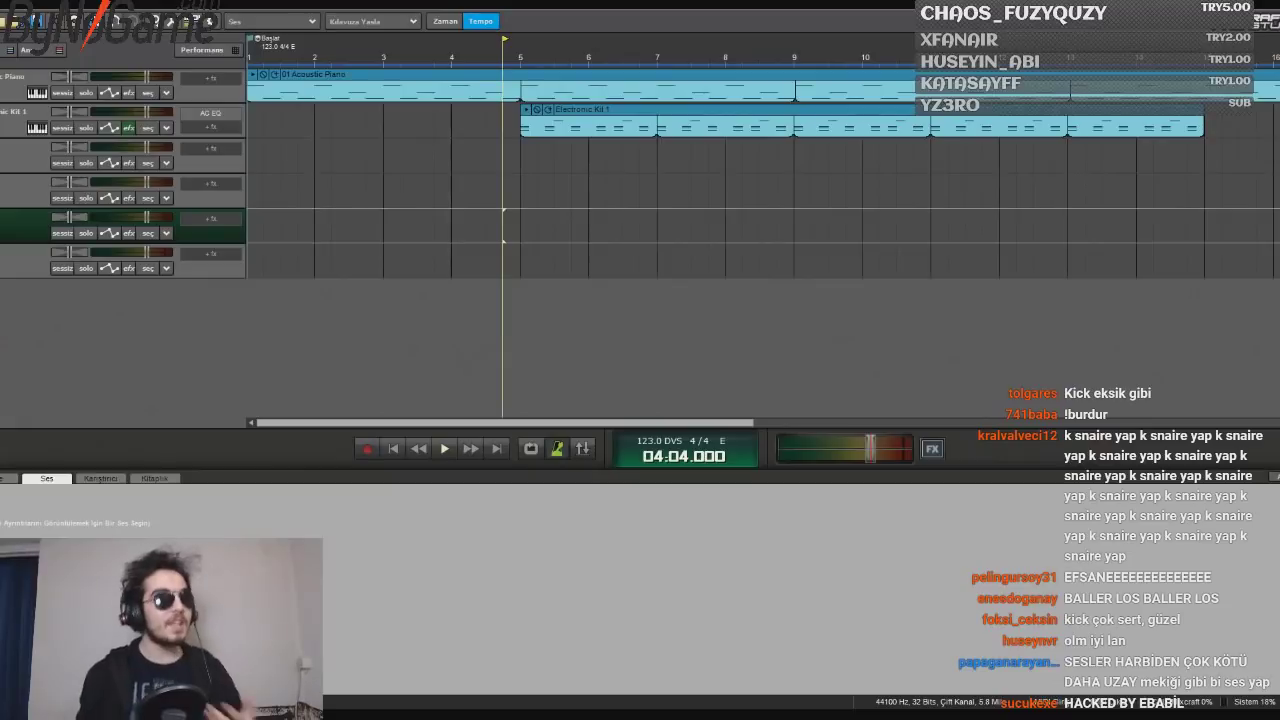
click(584, 122)
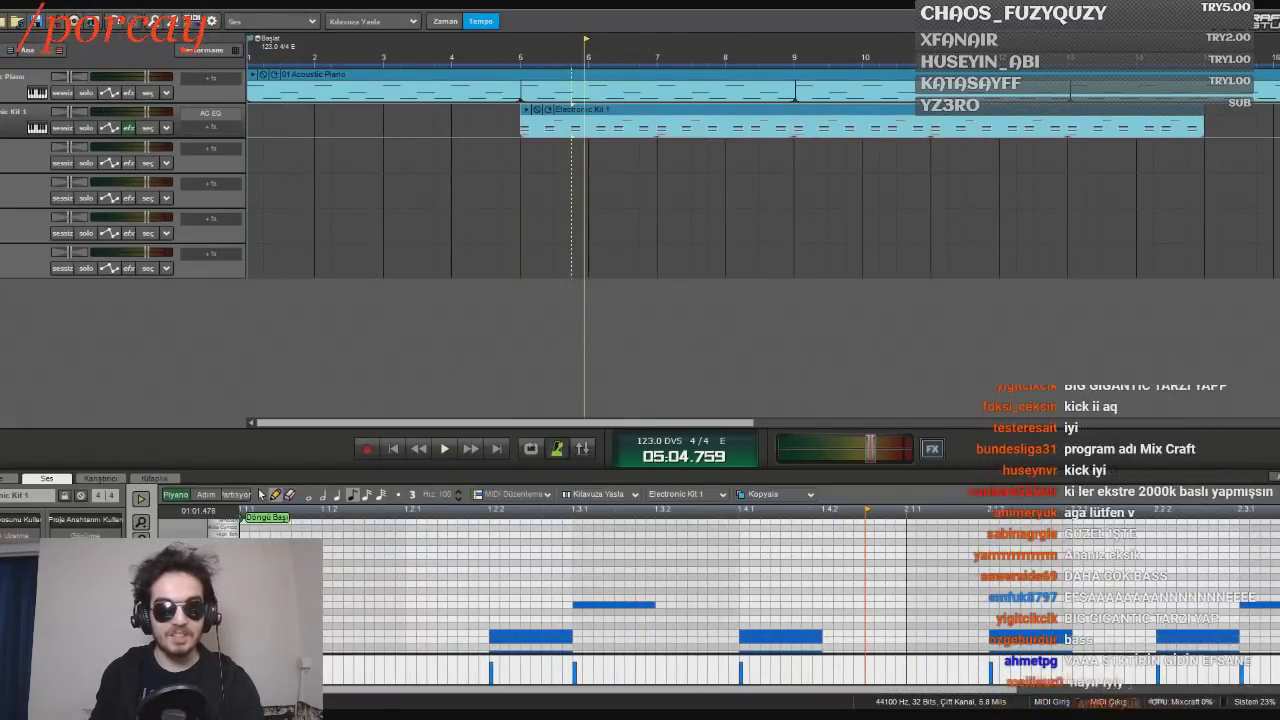
scroll(640, 590, down, 3)
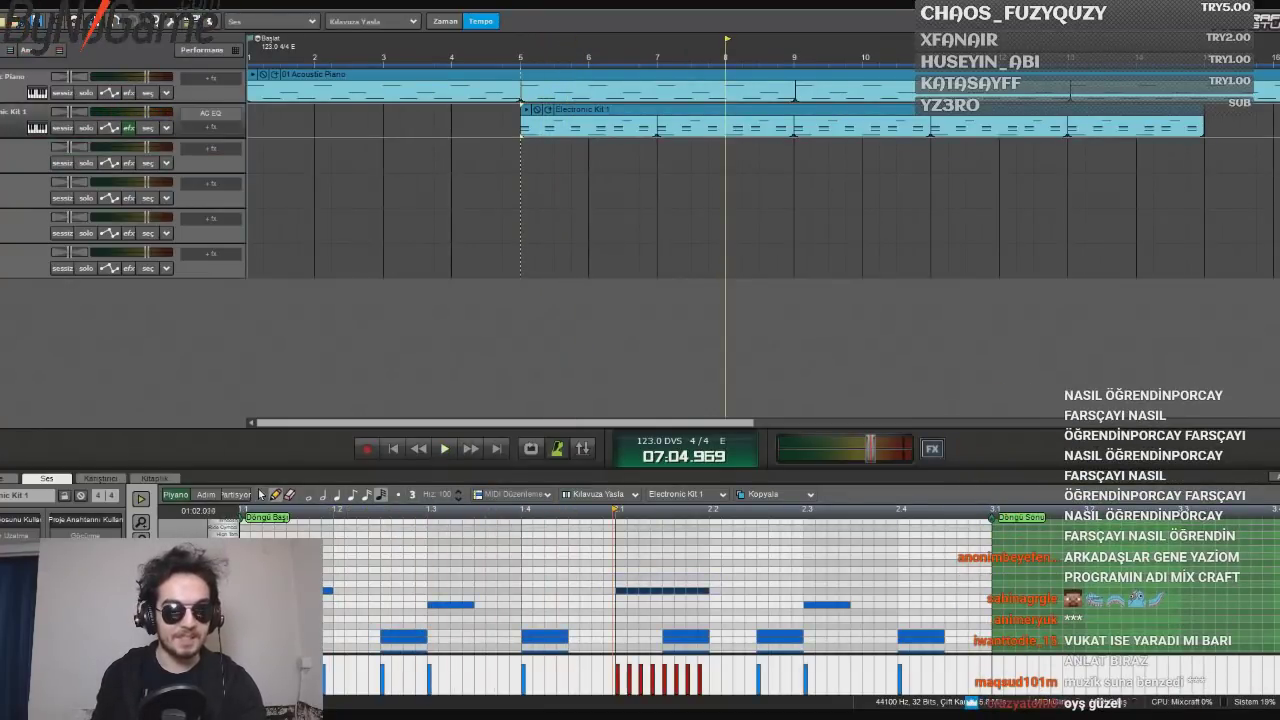
click(338, 590)
click(361, 590)
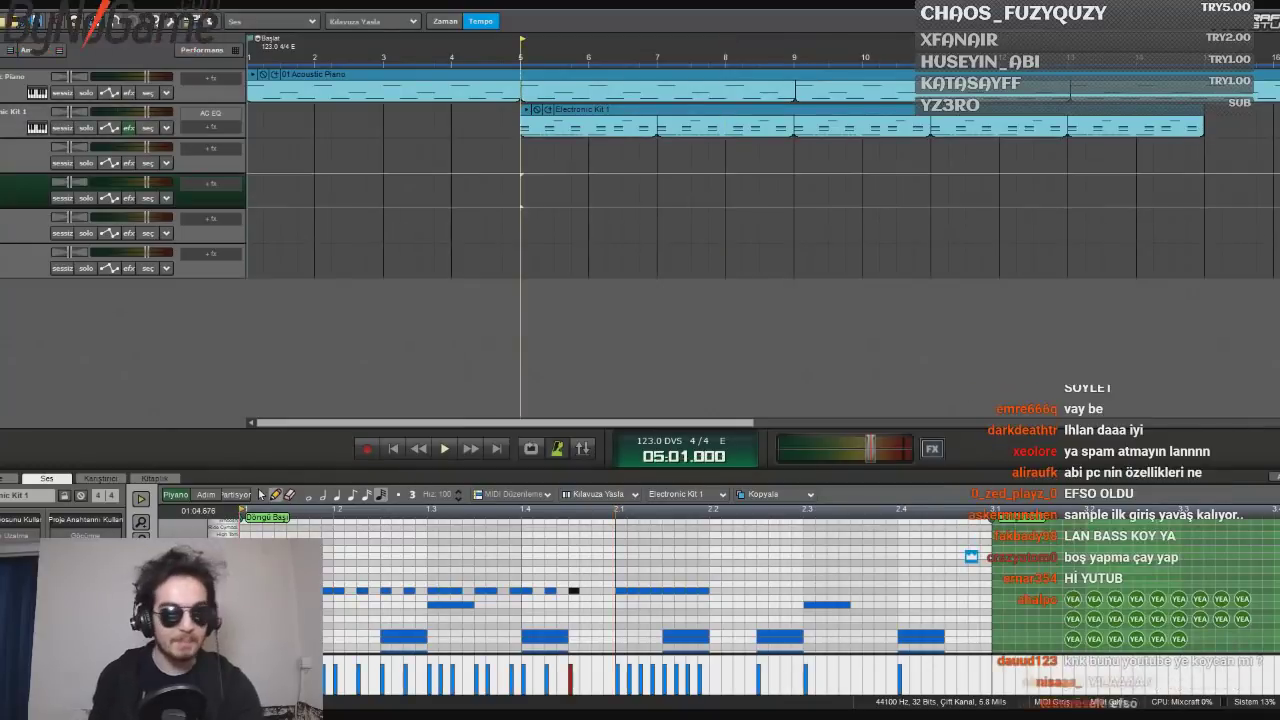
key(space)
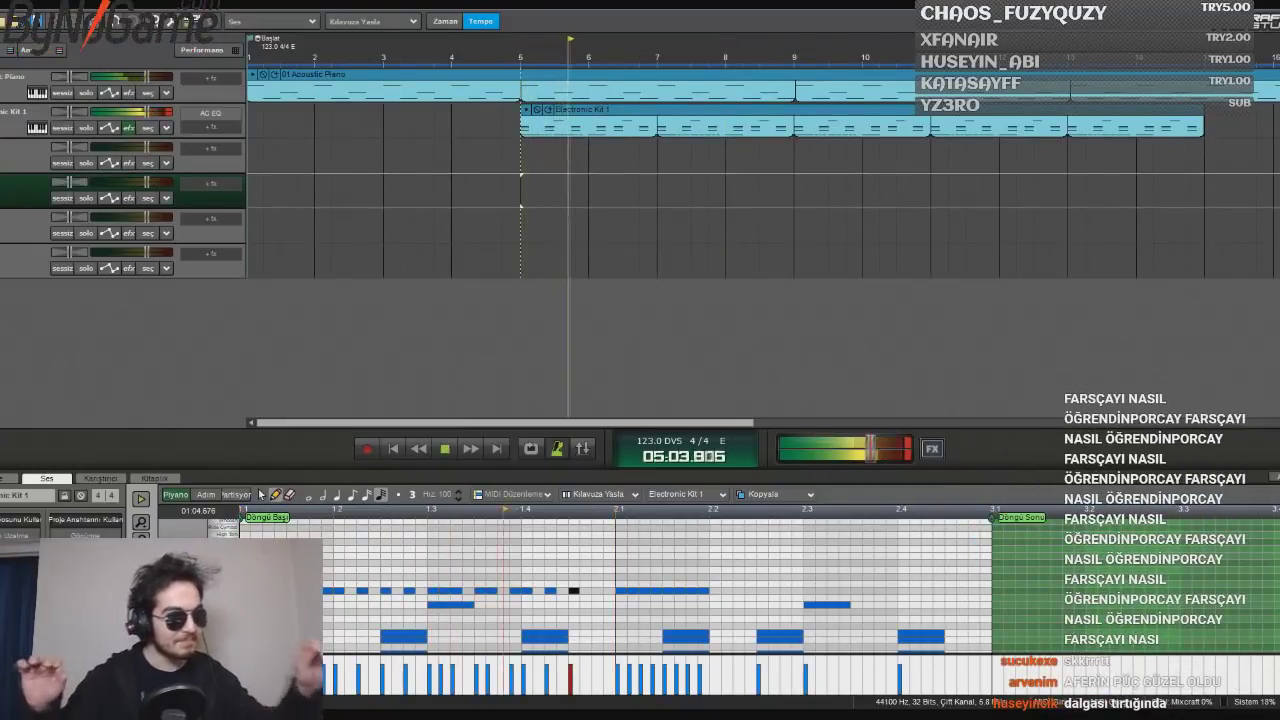
key(space)
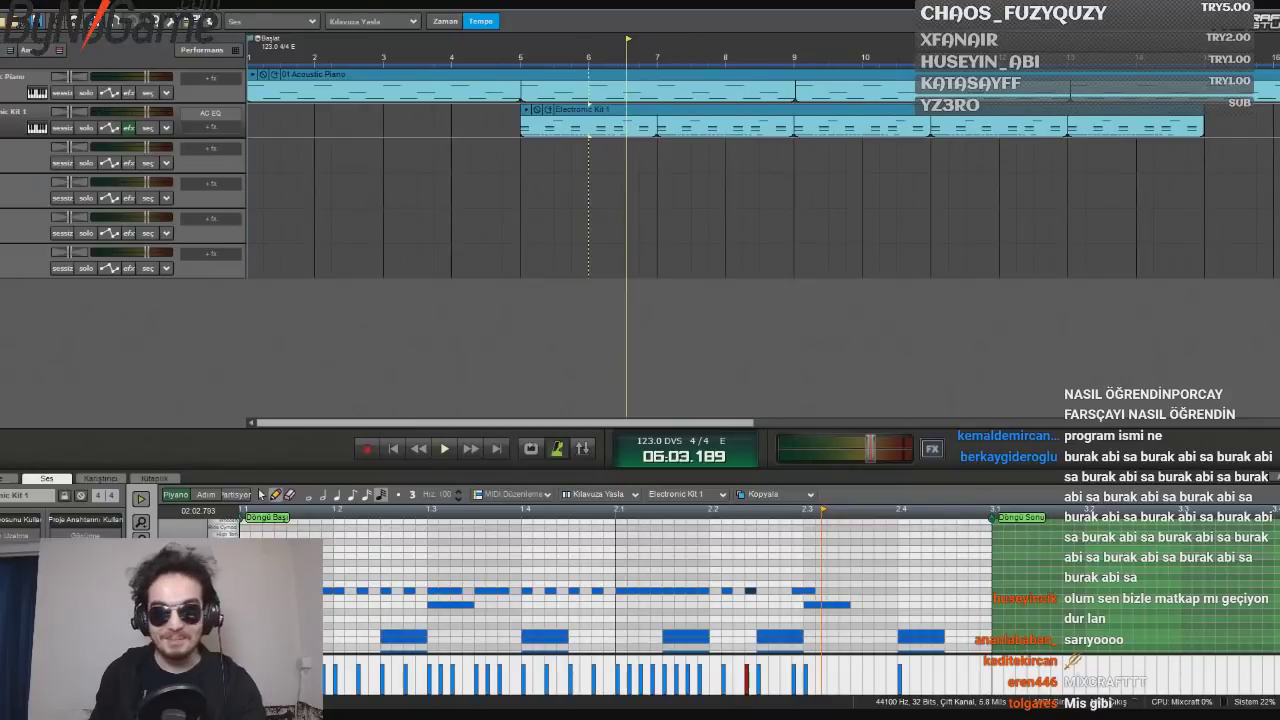
Paste short drum notes into the second bar of the Electronic Kit 1 pattern and play the beat with the piano
key(ctrl+v)
key(space)
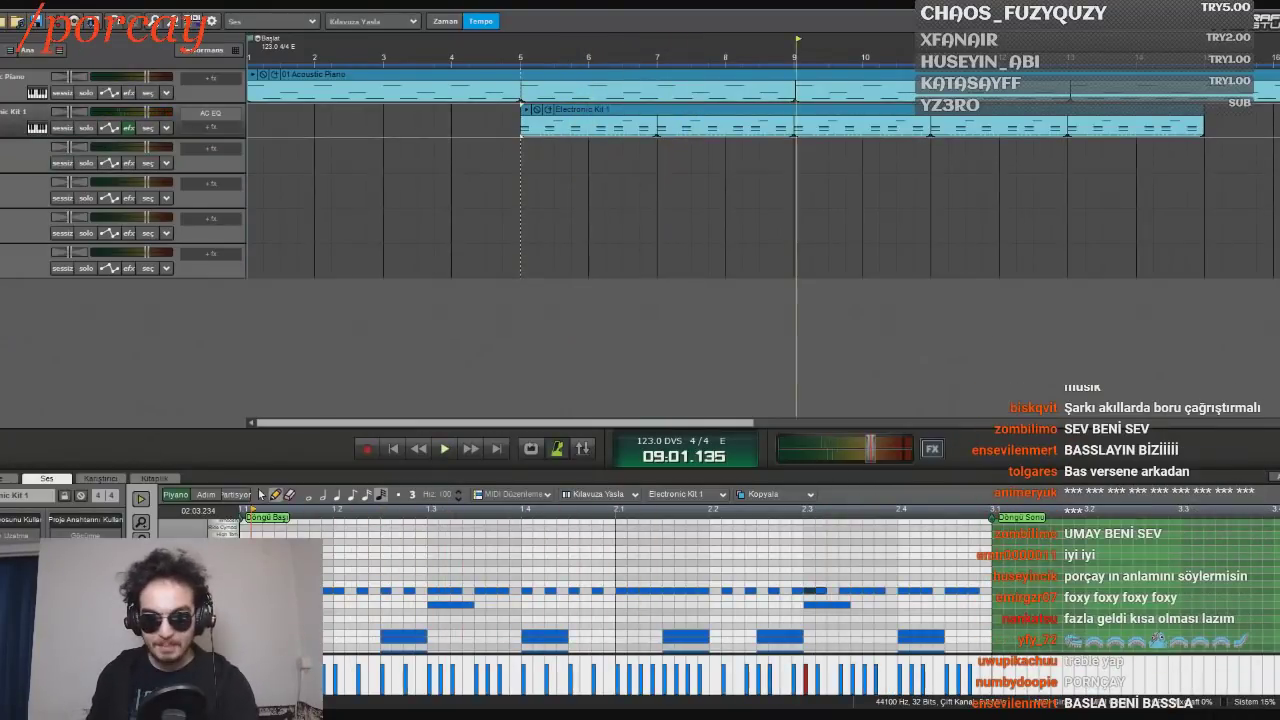
key(space)
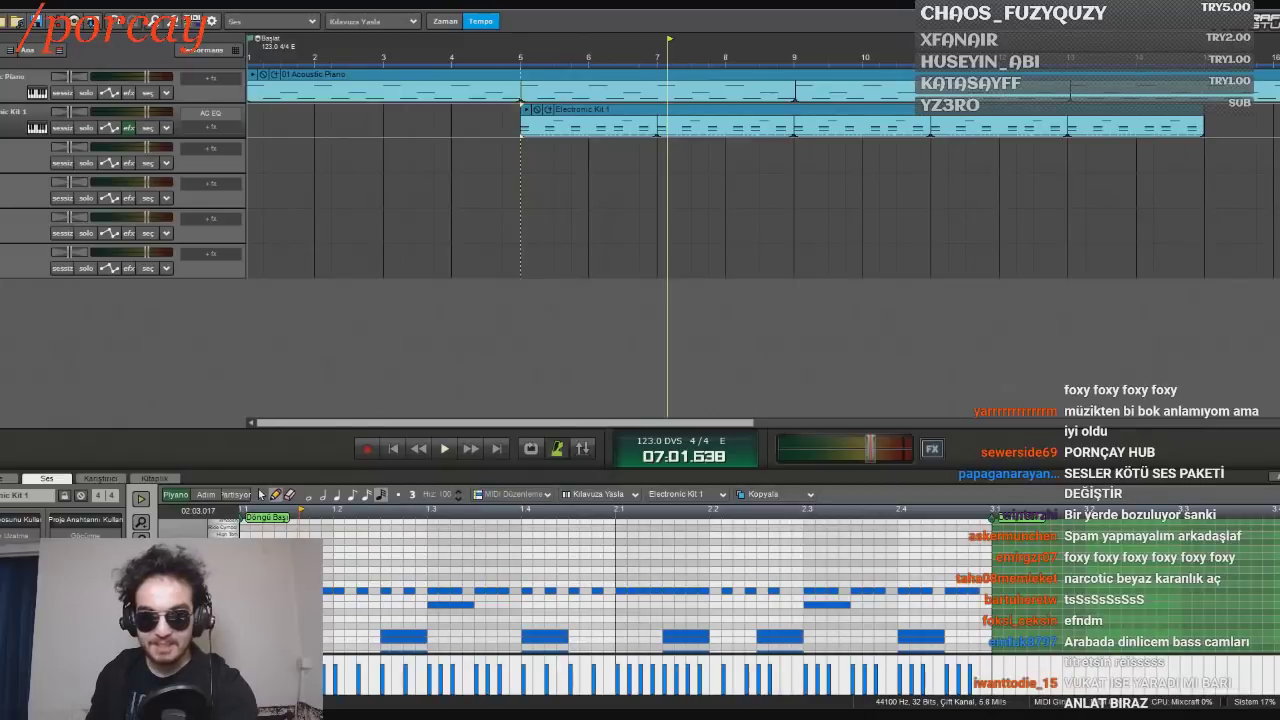
key(space)
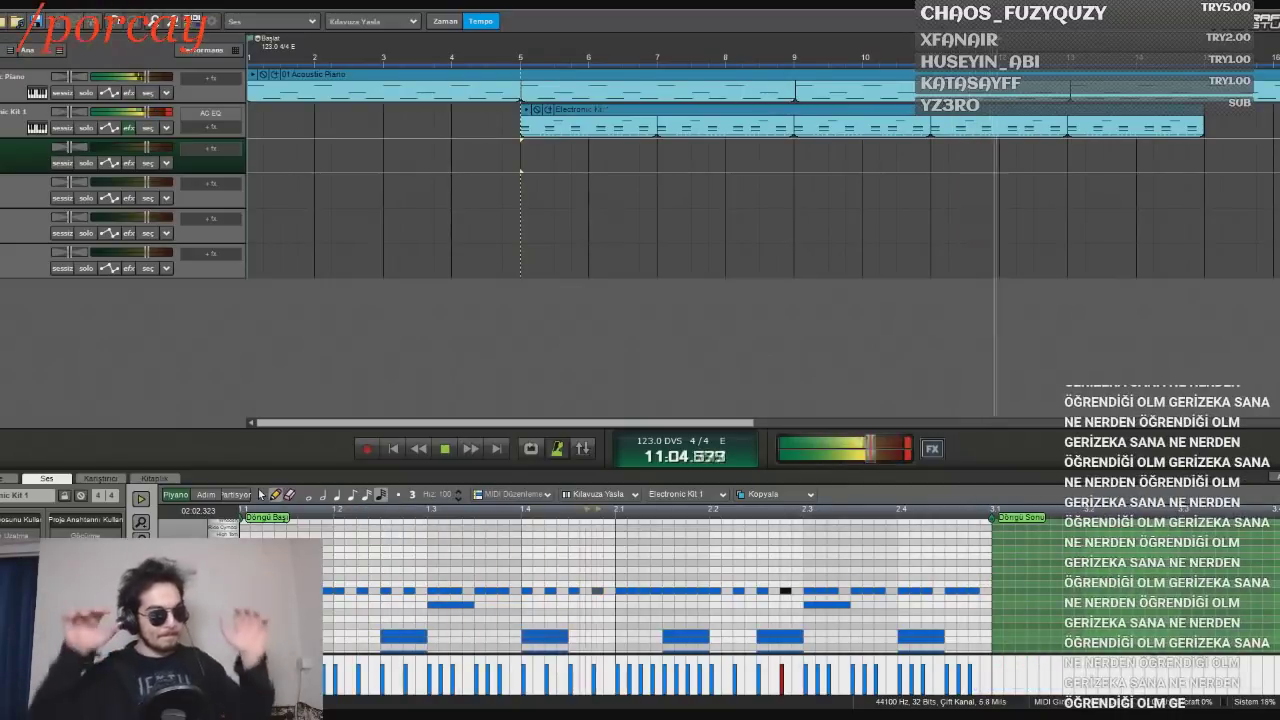
key(space)
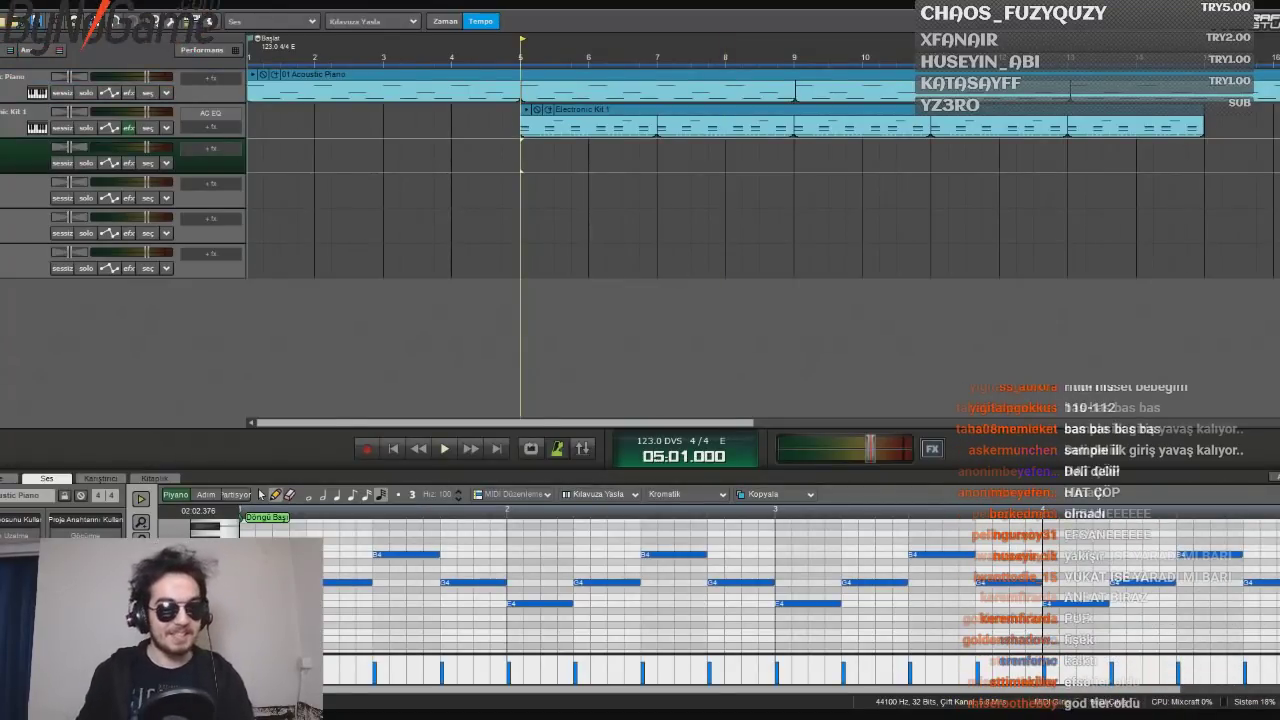
Add an instrument track for the Sub Bass under the drums and play the arrangement from bar 5
key(ctrl+shift+g)
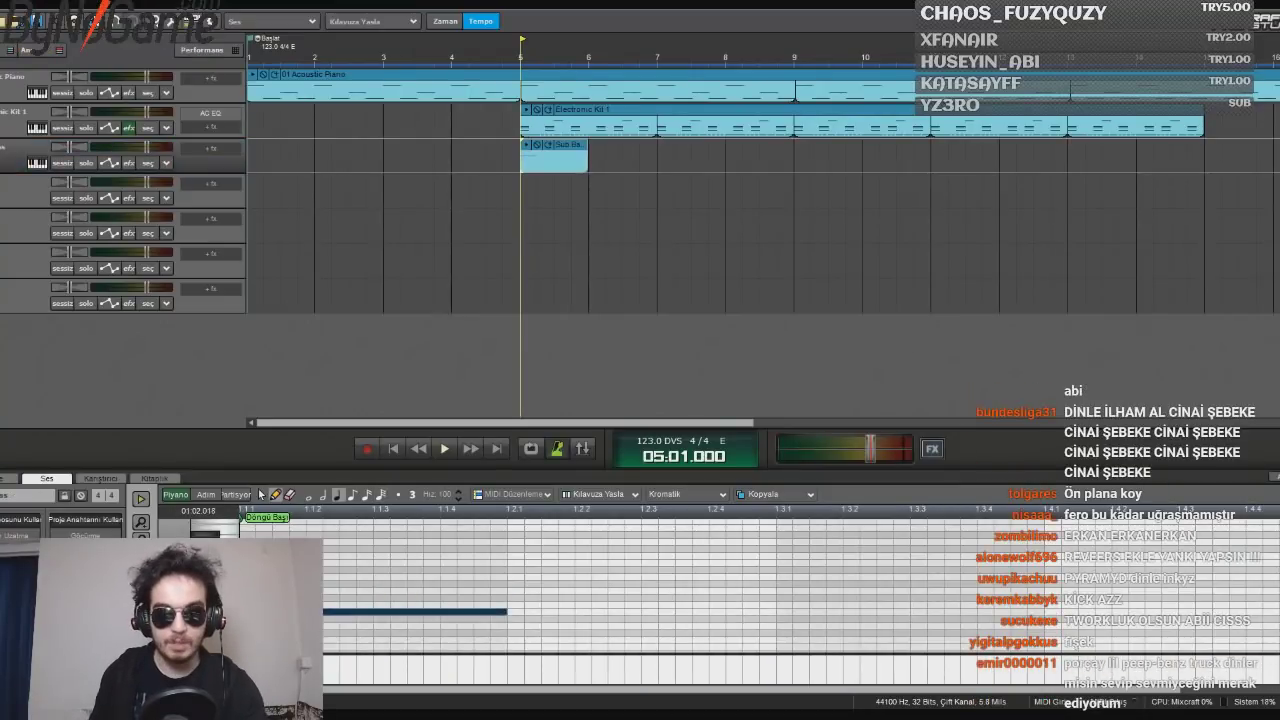
click(521, 190)
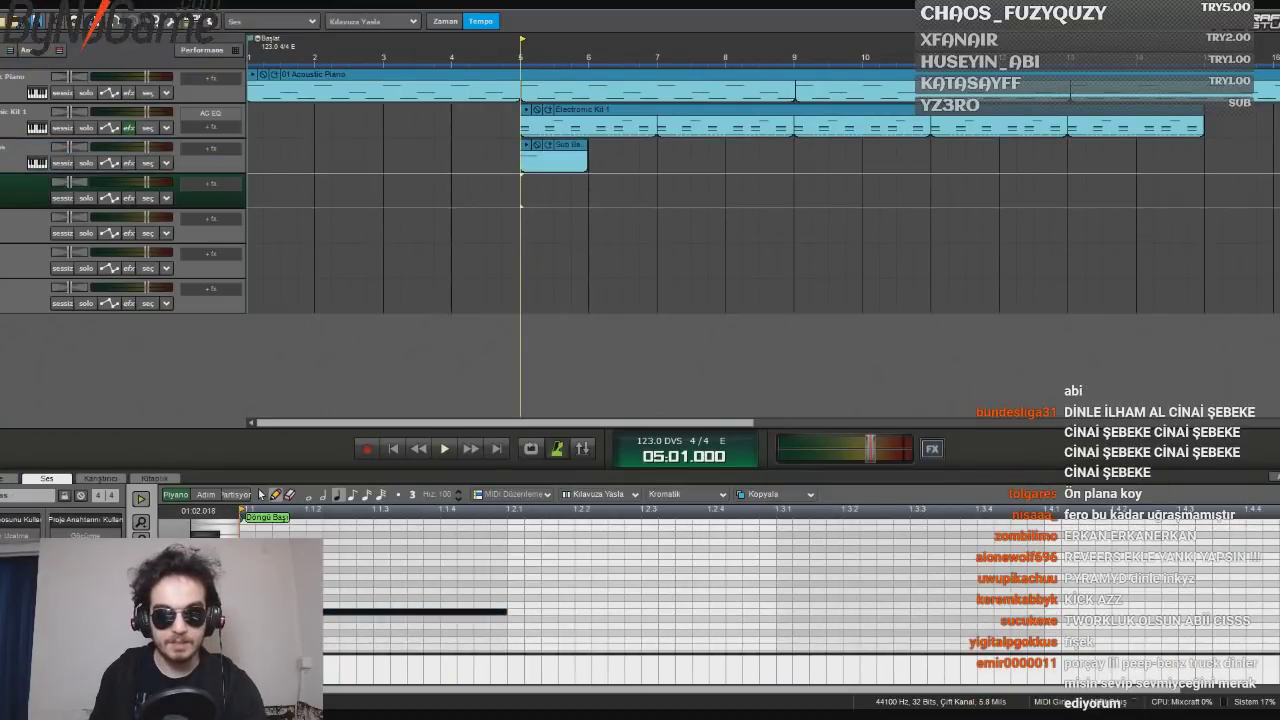
key(space)
key(space)
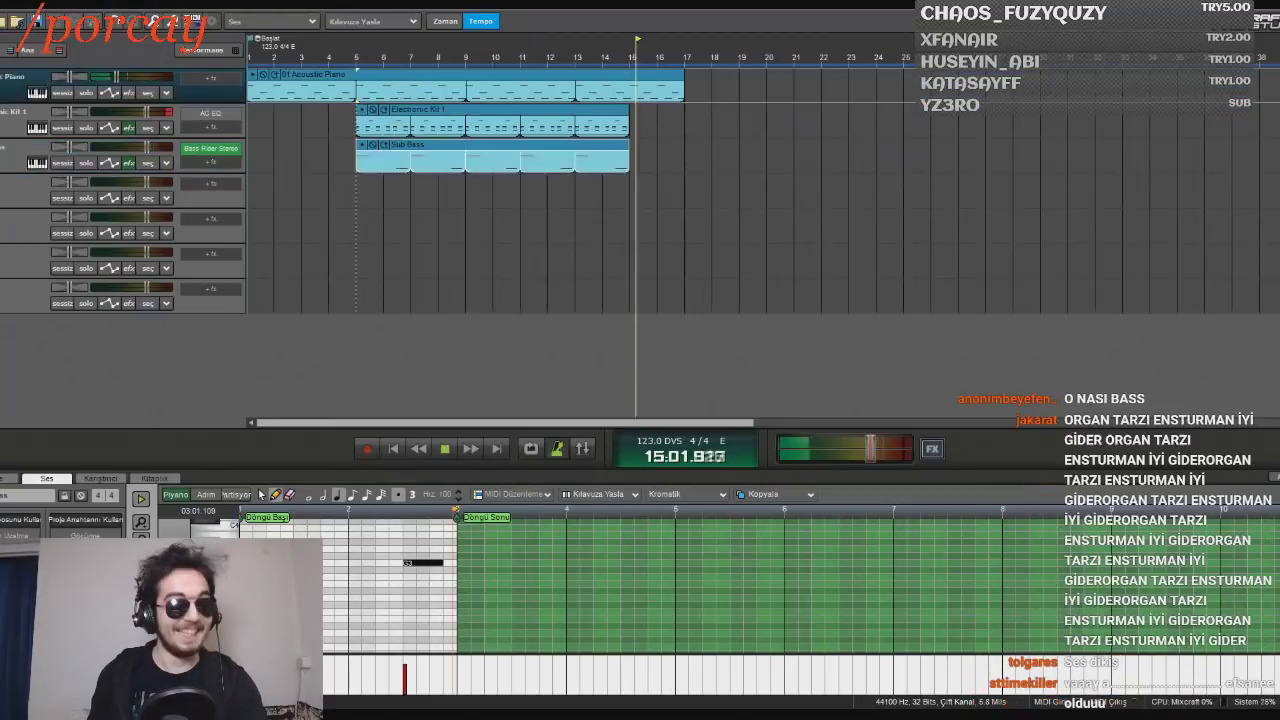
Play the piano, drums and Sub Bass together from bar 5 to check the mix
click(344, 191)
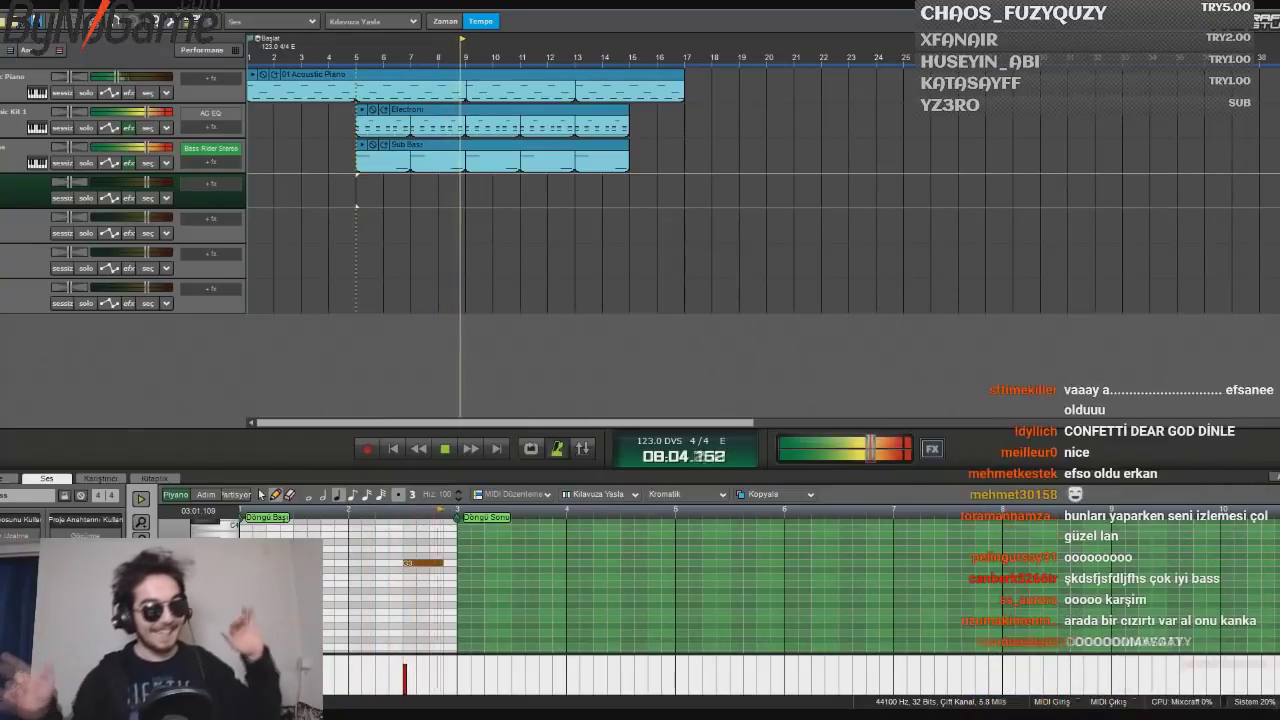
key(space)
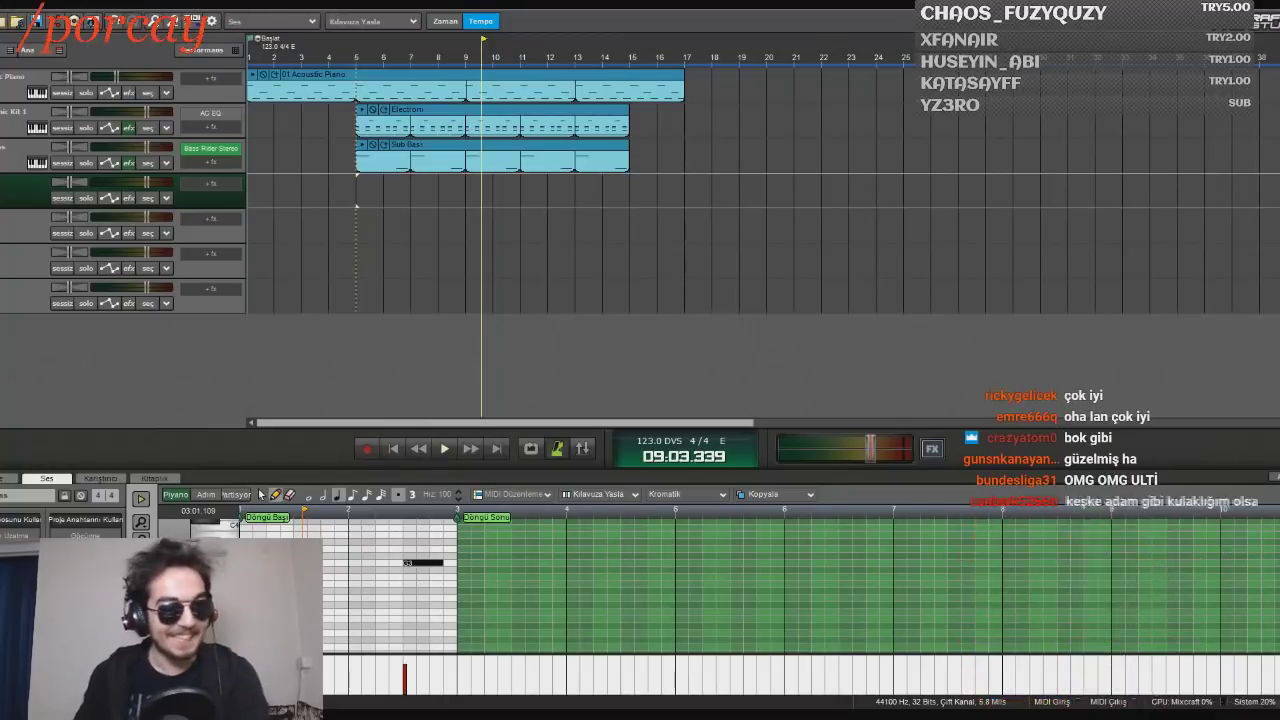
key(space)
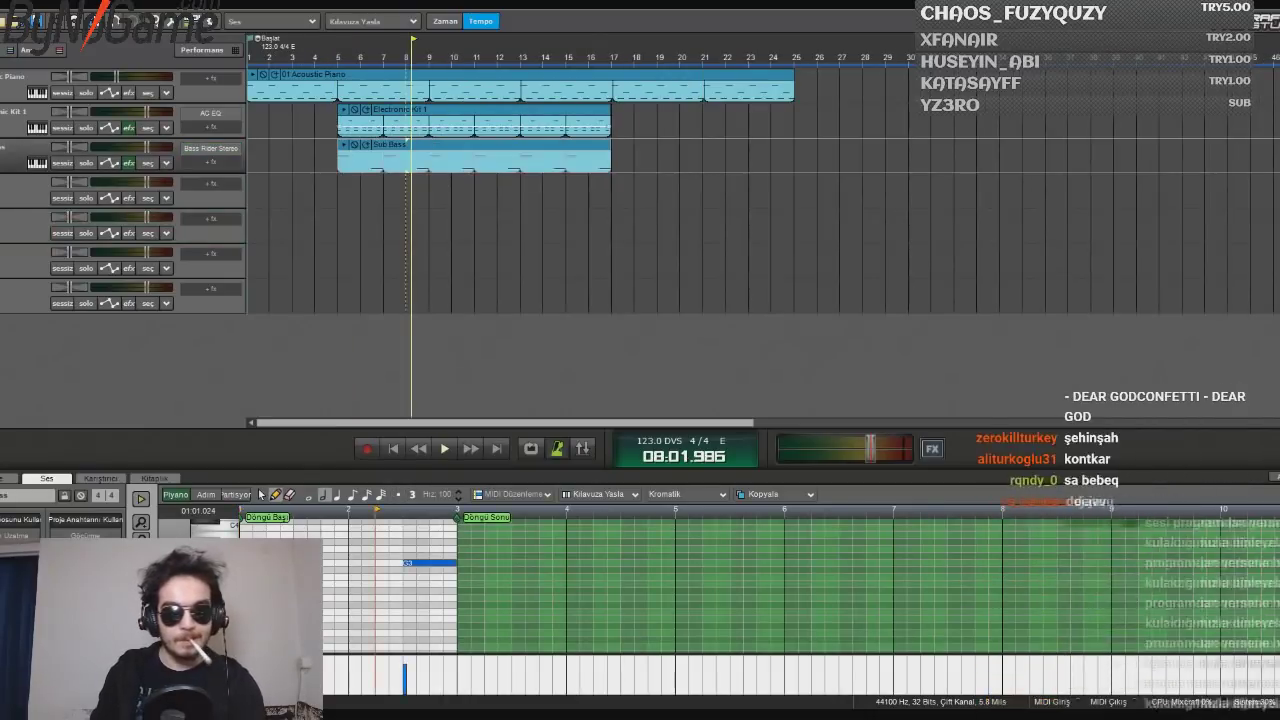
Split the Electronic Kit 1 clip at bar 13 and remove the short repeated drum notes from the section before it
click(521, 120)
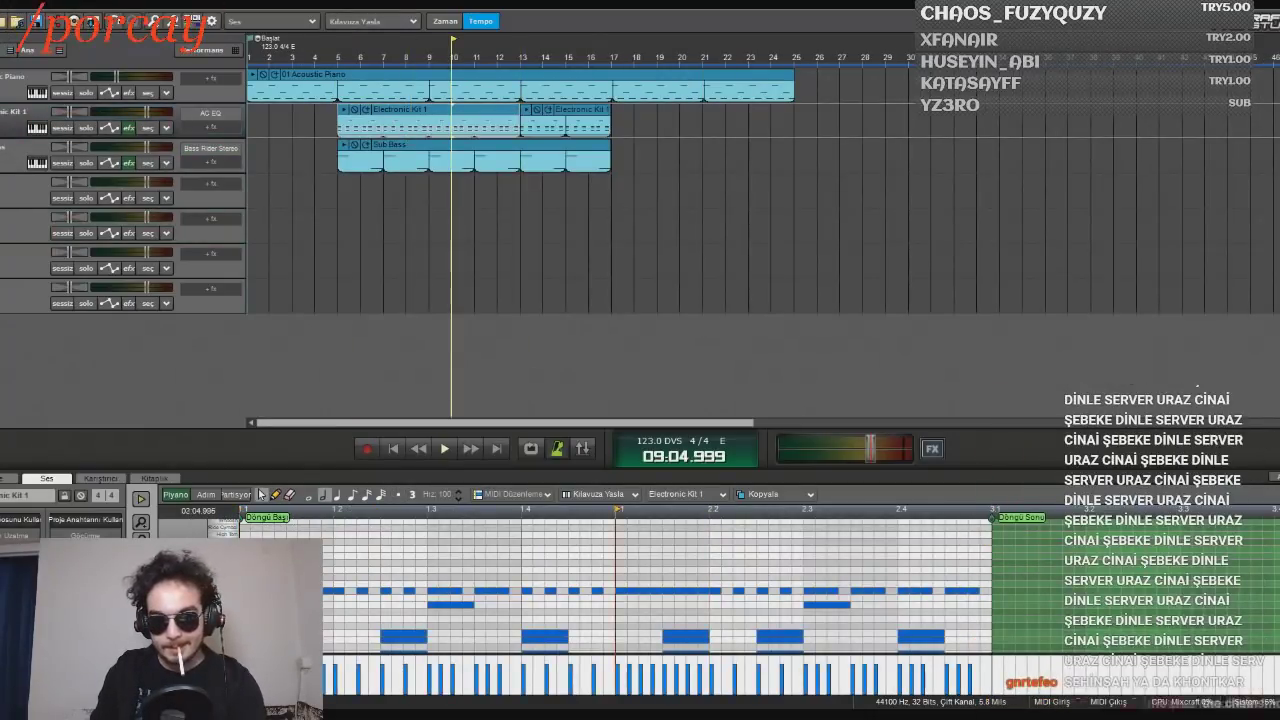
drag(982, 598, 324, 582)
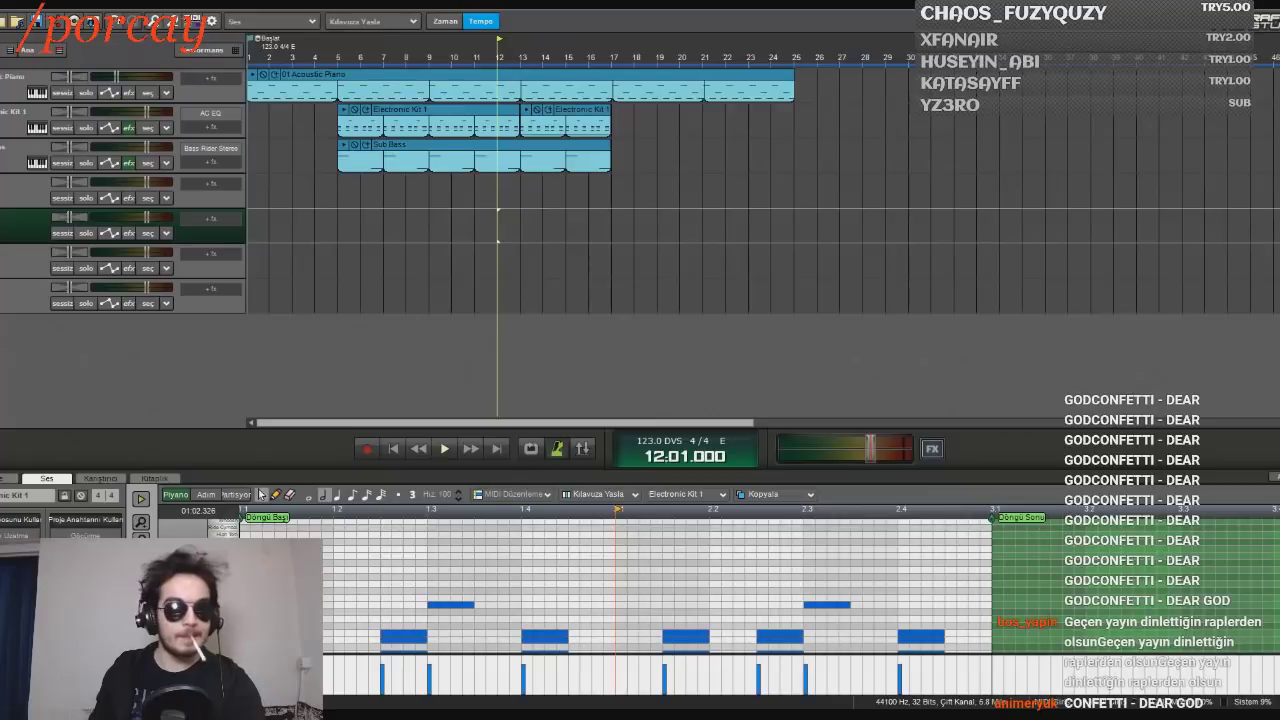
Add a Reverse Cymbal instrument track with a one-bar clip at bar 12 and draw a note in it
click(497, 206)
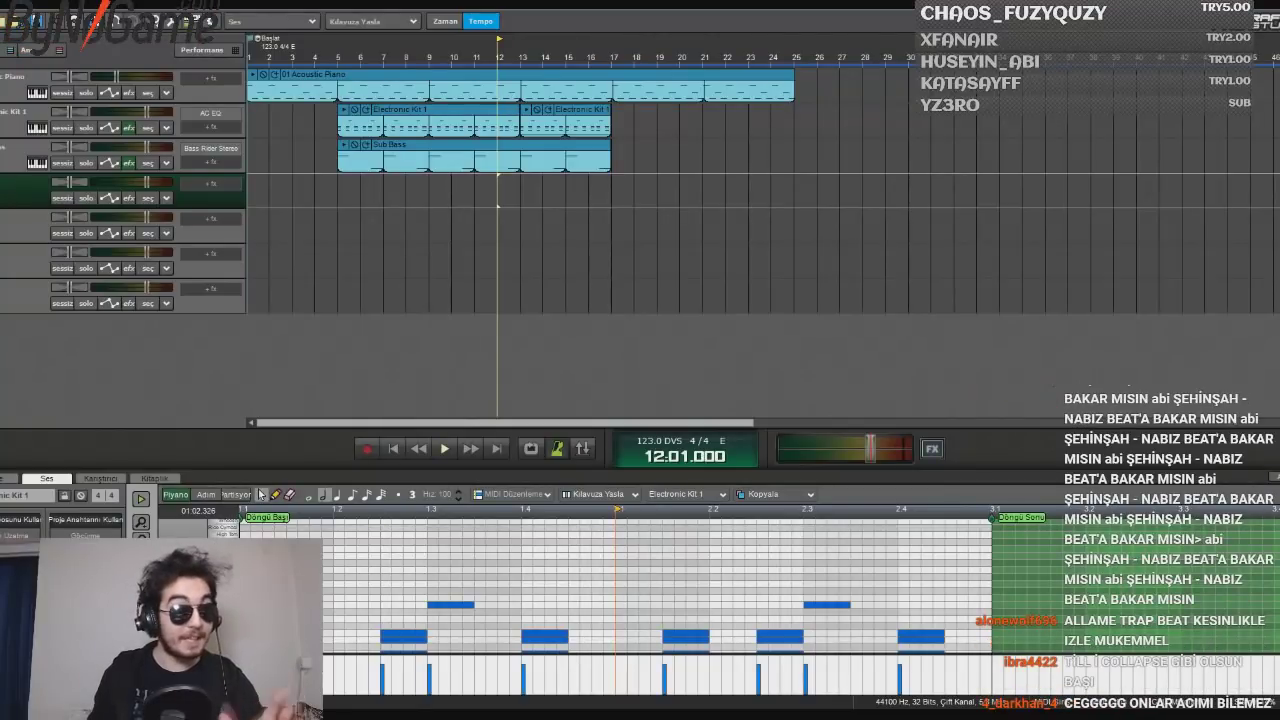
key(ctrl+e)
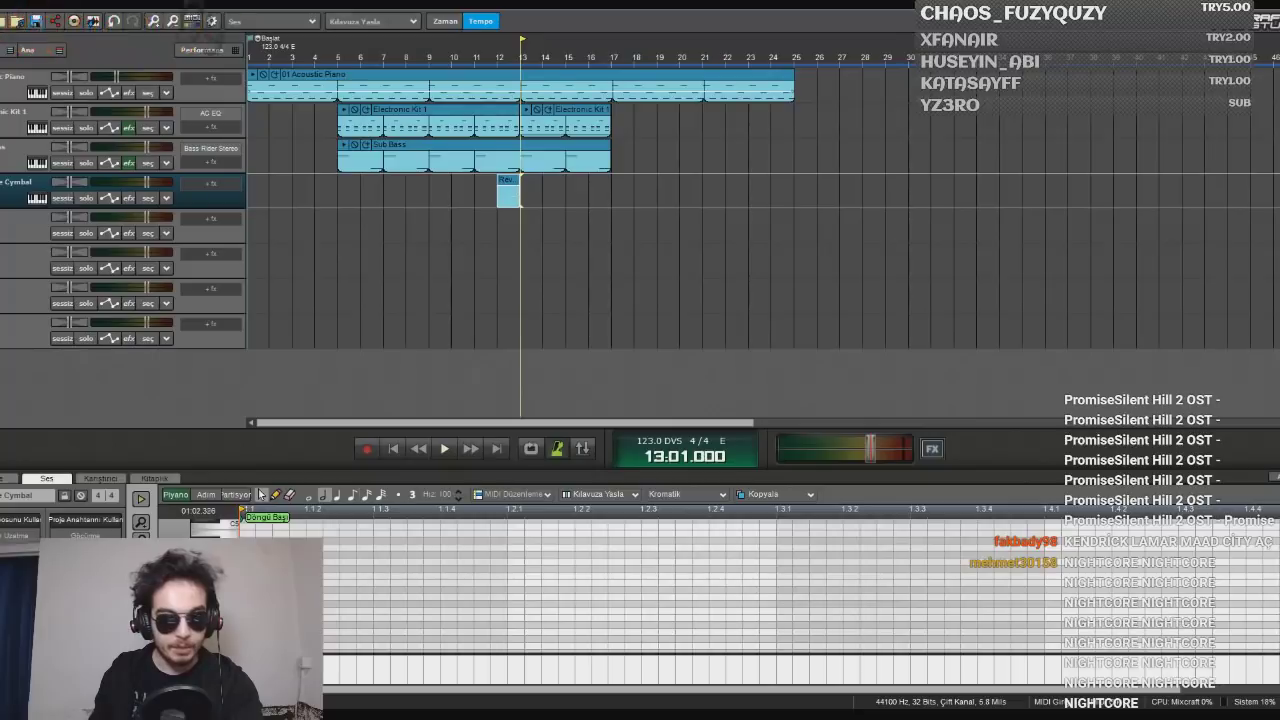
click(275, 494)
click(247, 597)
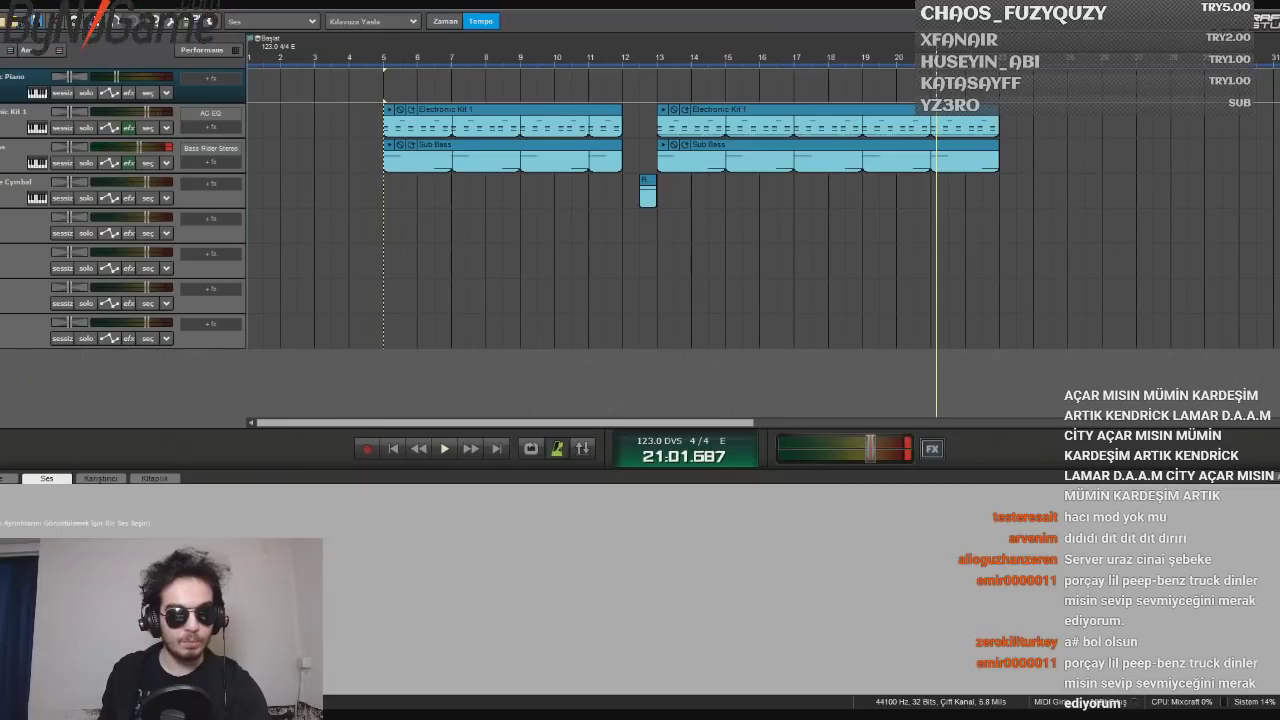
Play the drum and Sub Bass sections from bar 5 without the piano clip
key(space)
key(space)
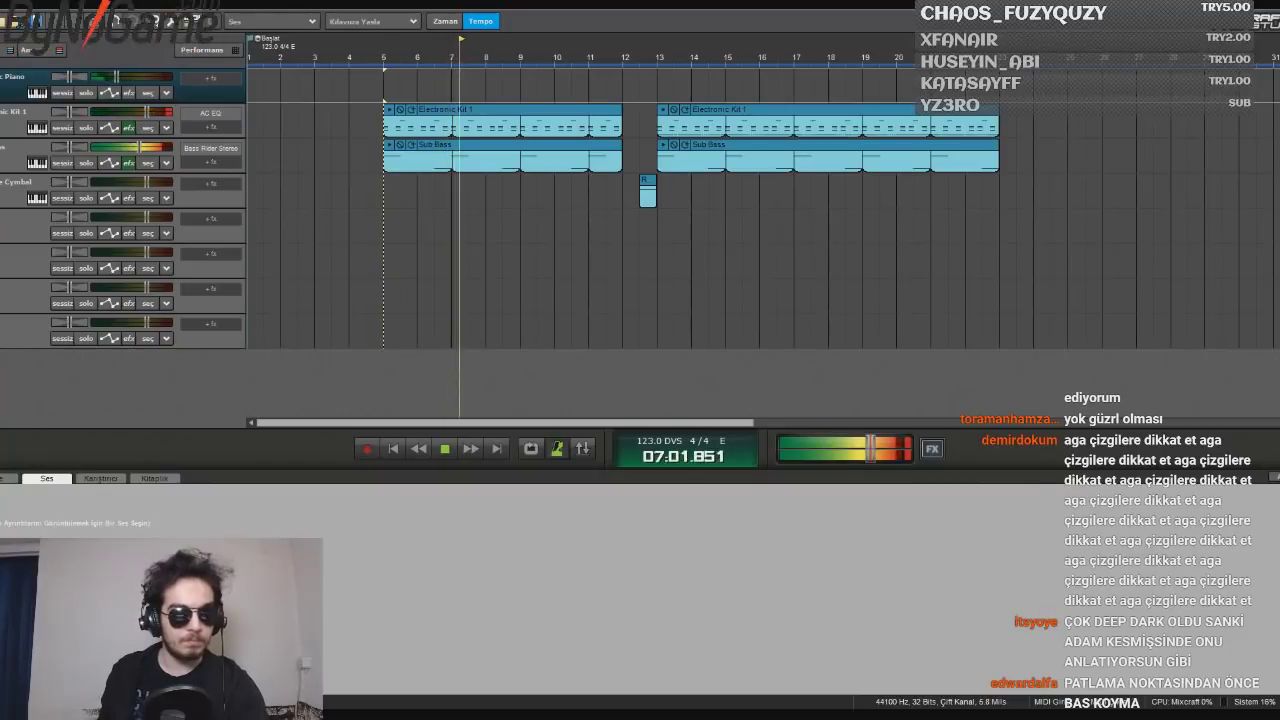
key(space)
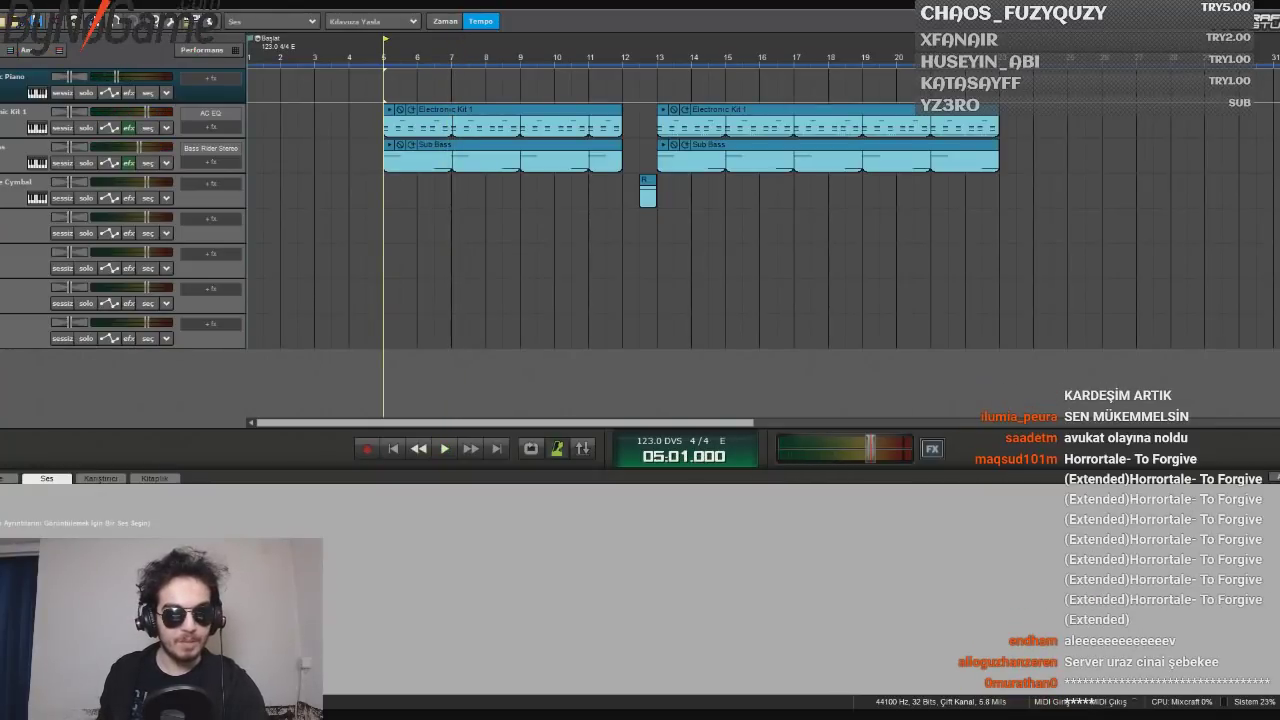
Record a new Acoustic Piano melody from the start of the song and adjust its clip's loop end near bar 13
key(w)
key(r)
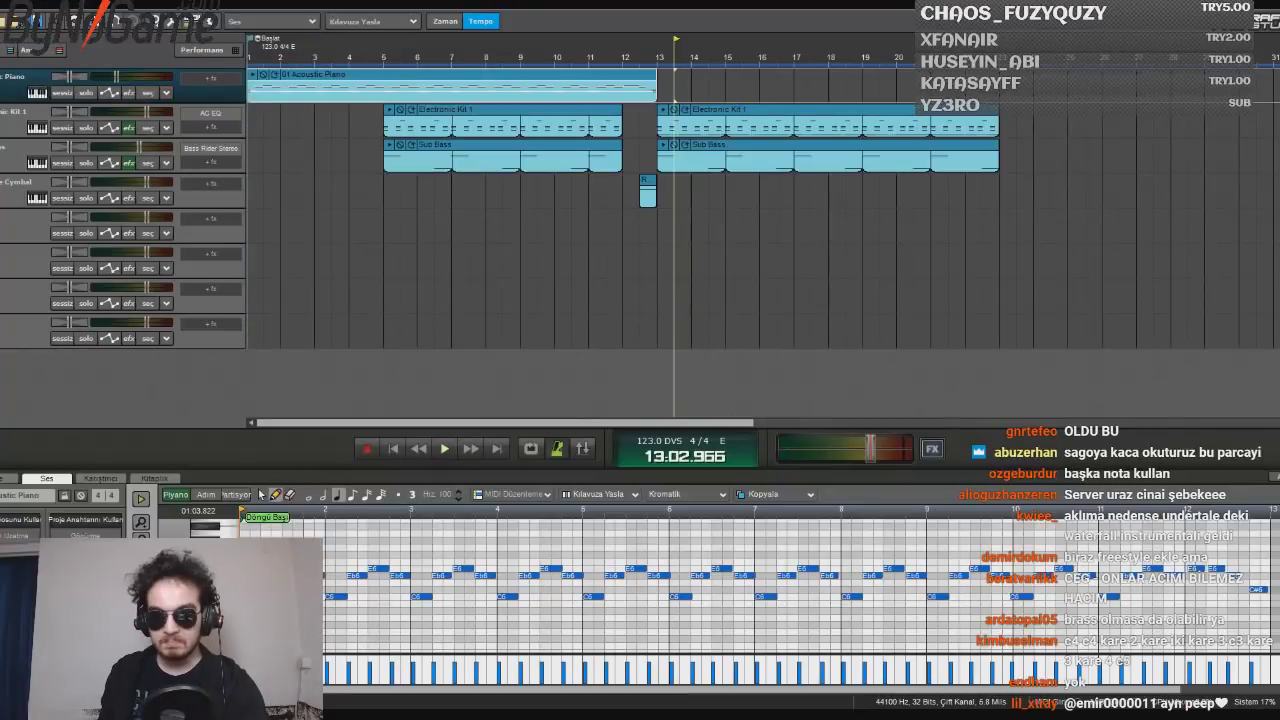
scroll(760, 590, down, 1)
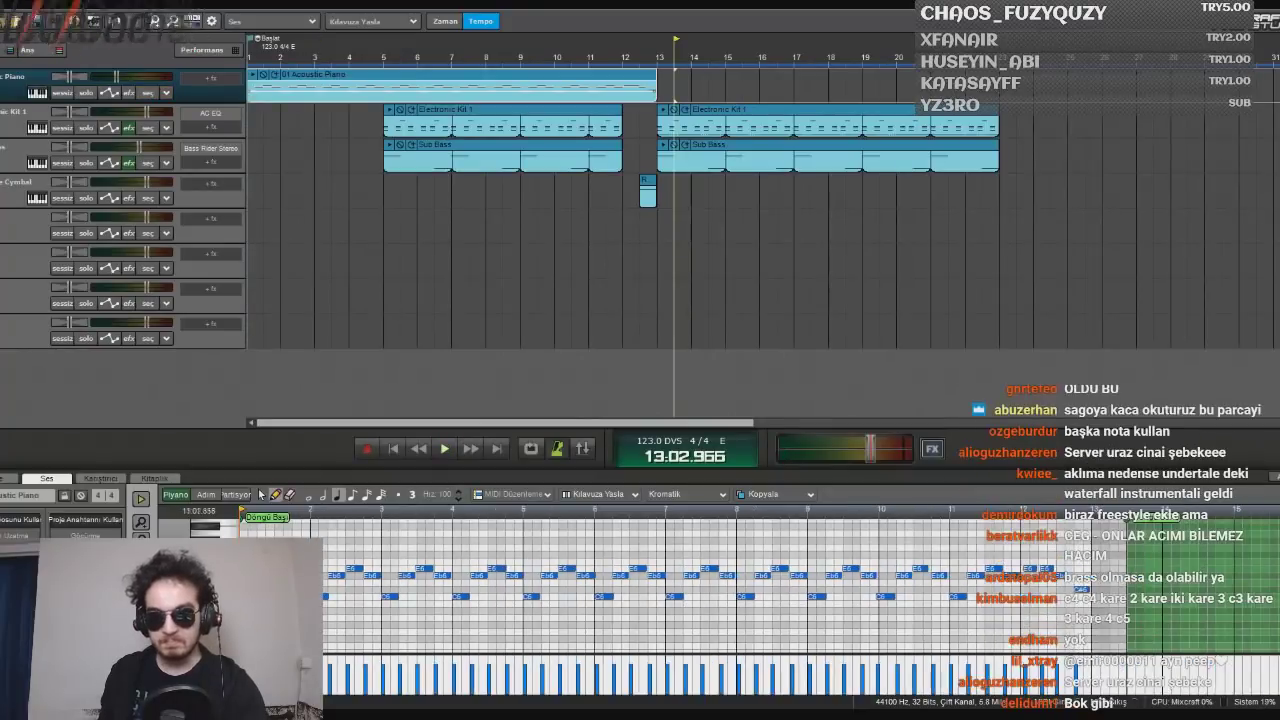
click(1134, 517)
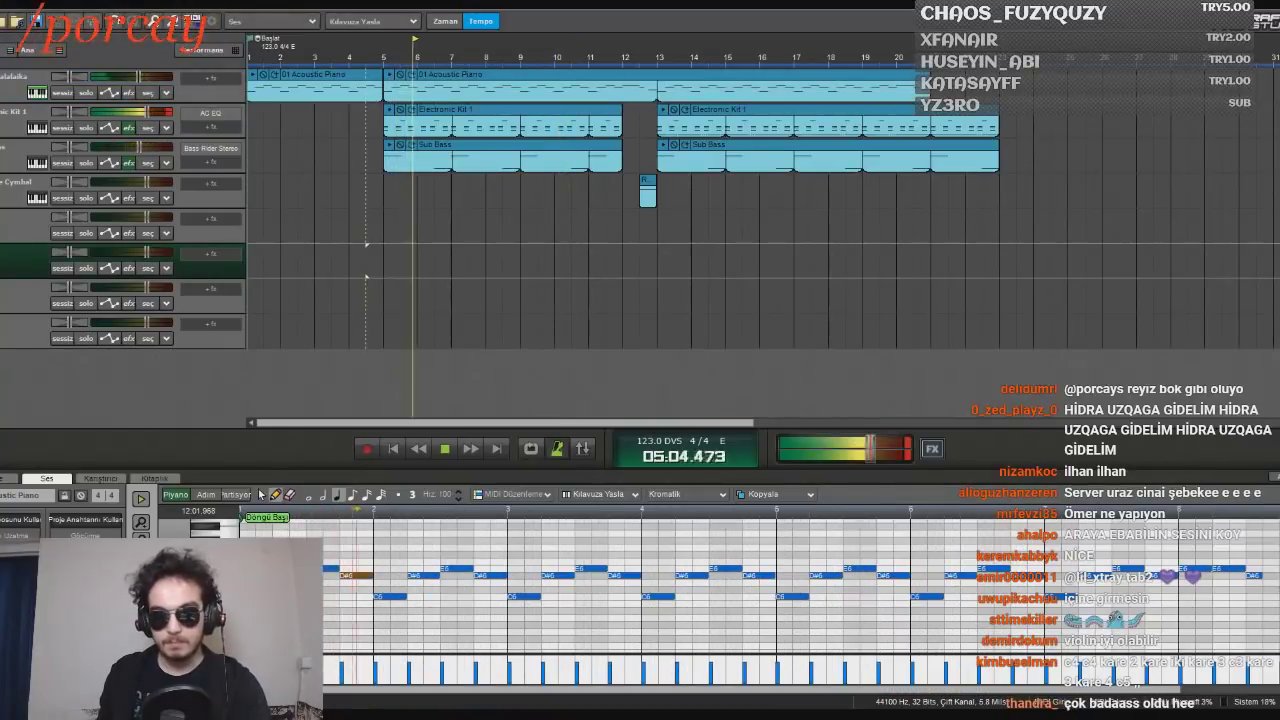
Play the extended arrangement from bar 19 and from bar 61 to check the repeated sections
click(560, 88)
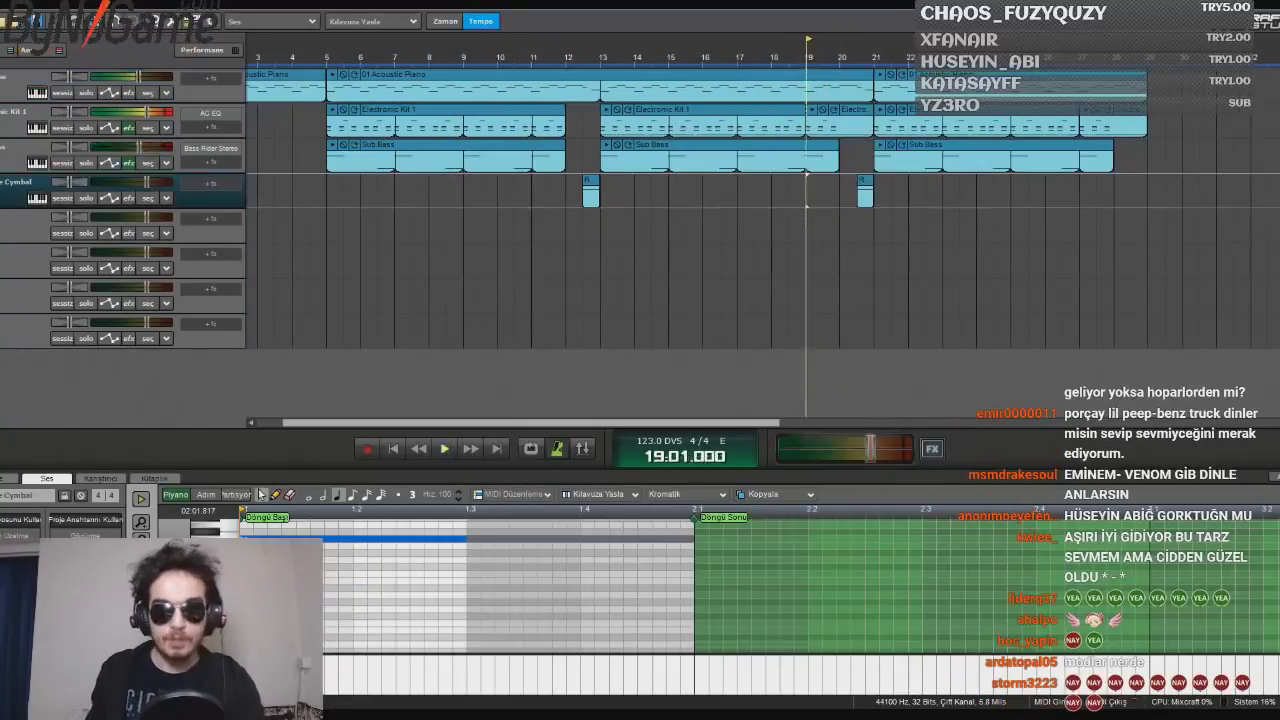
key(space)
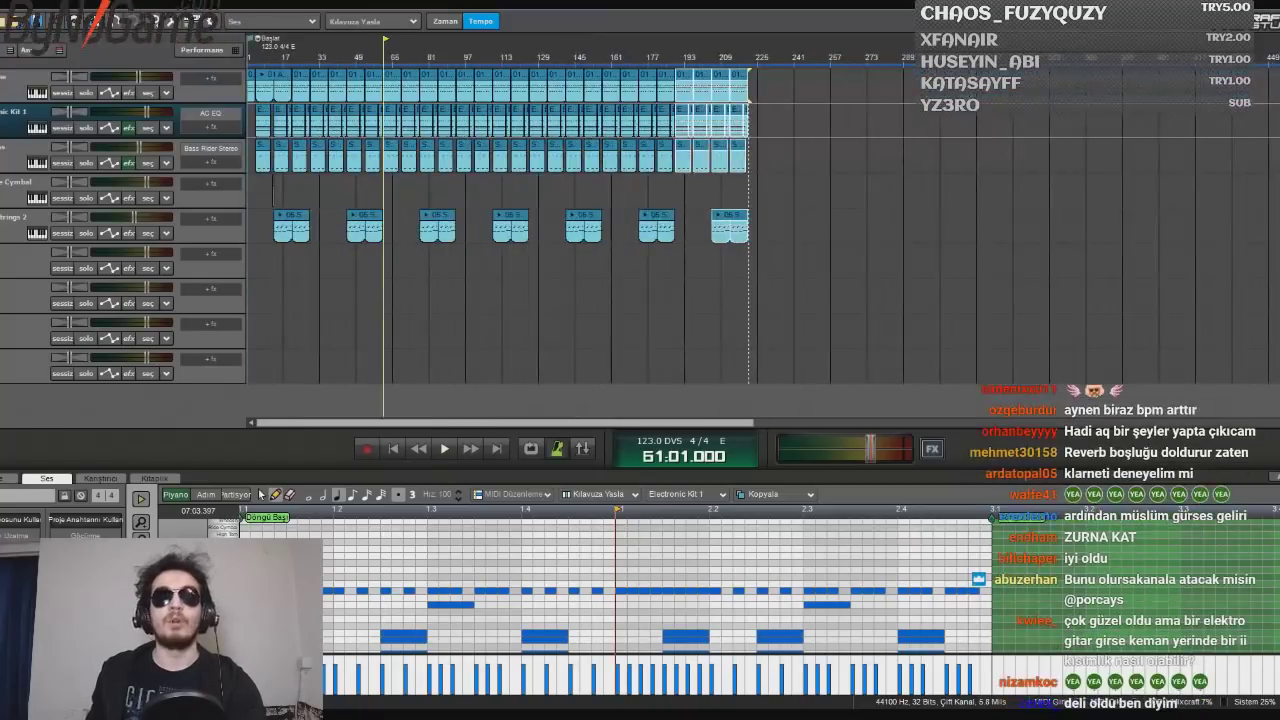
key(space)
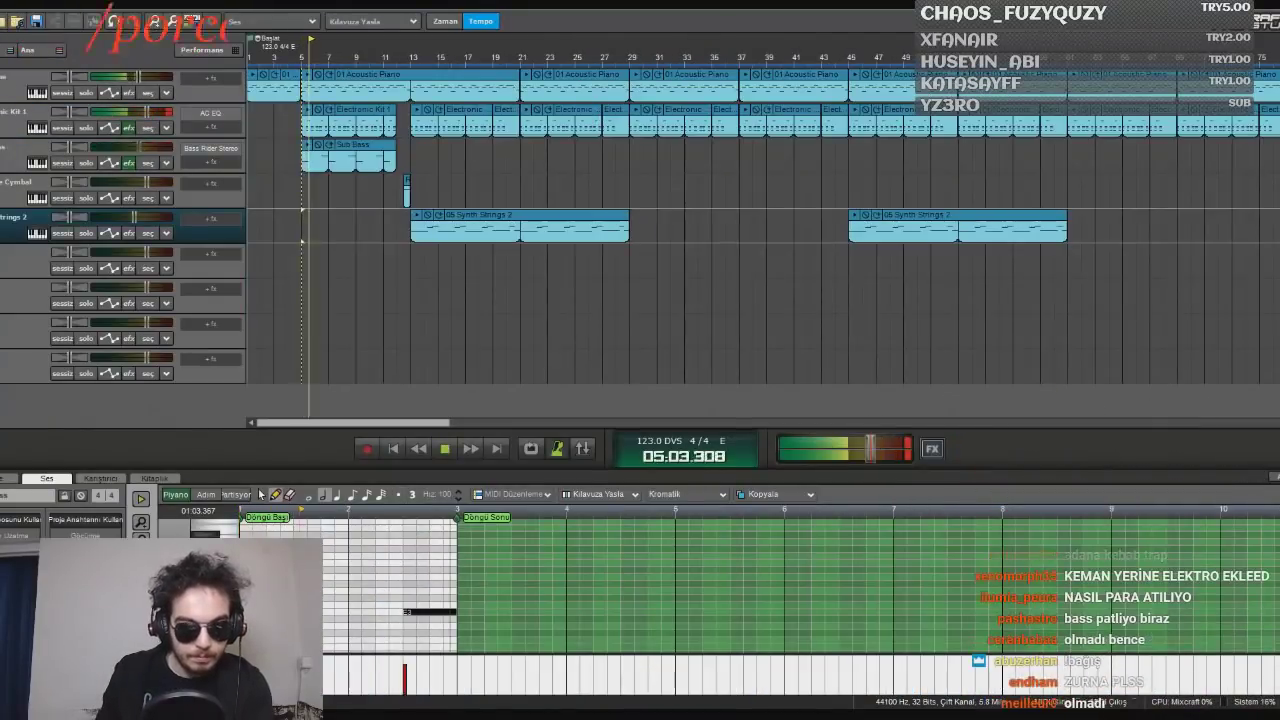
Paste copies of the Sub Bass clips one after another from bar 77 to bar 405 to match the piano and drum tracks
click(211, 148)
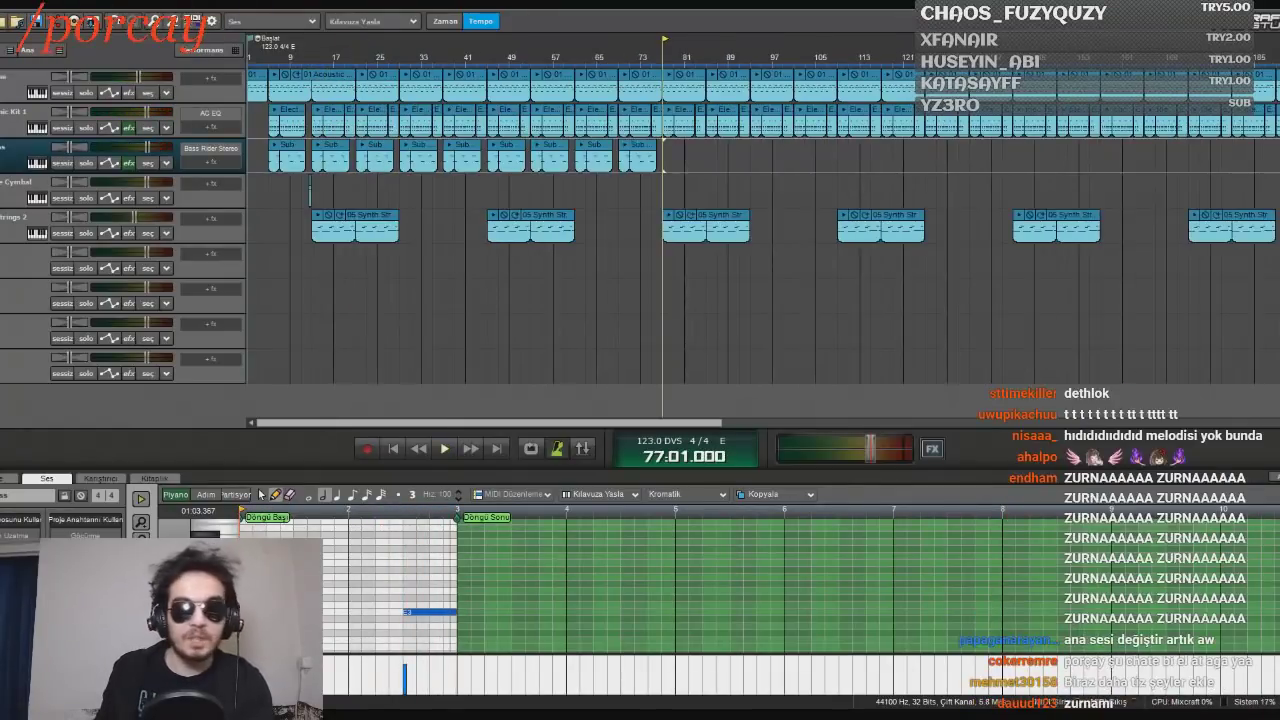
key(ctrl+v)
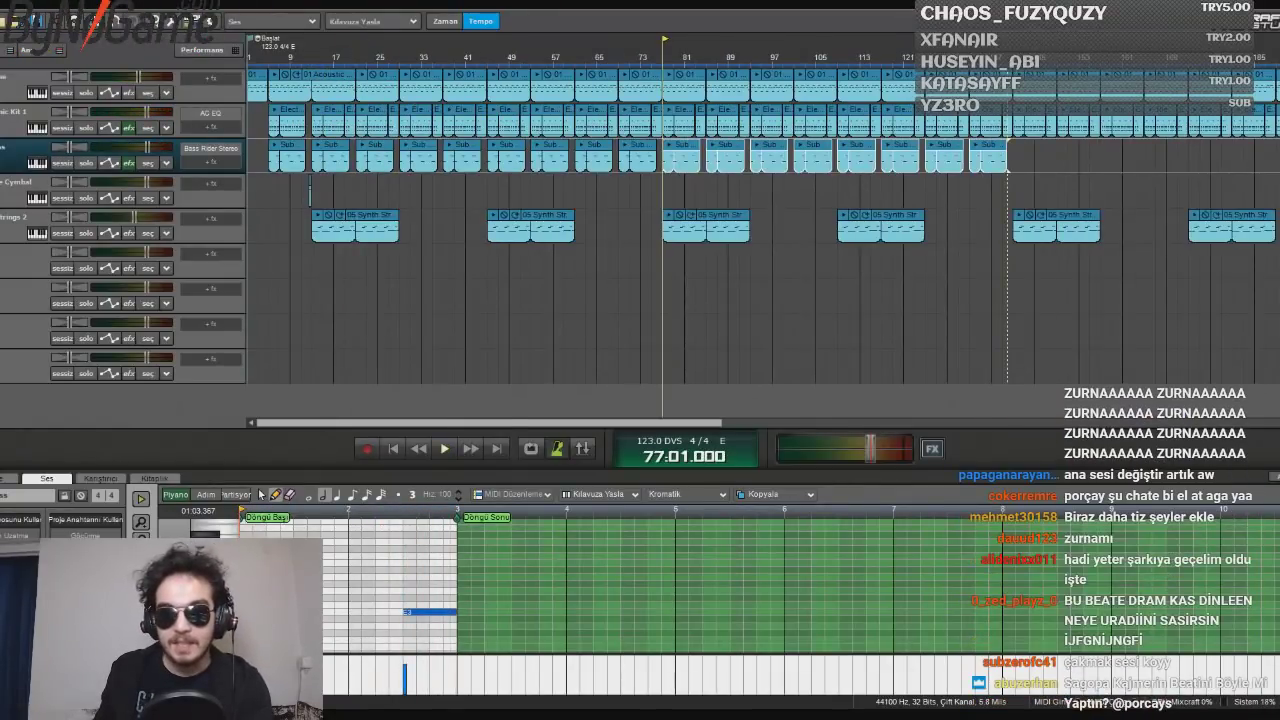
scroll(780, 230, up, 1)
scroll(780, 230, down, 1)
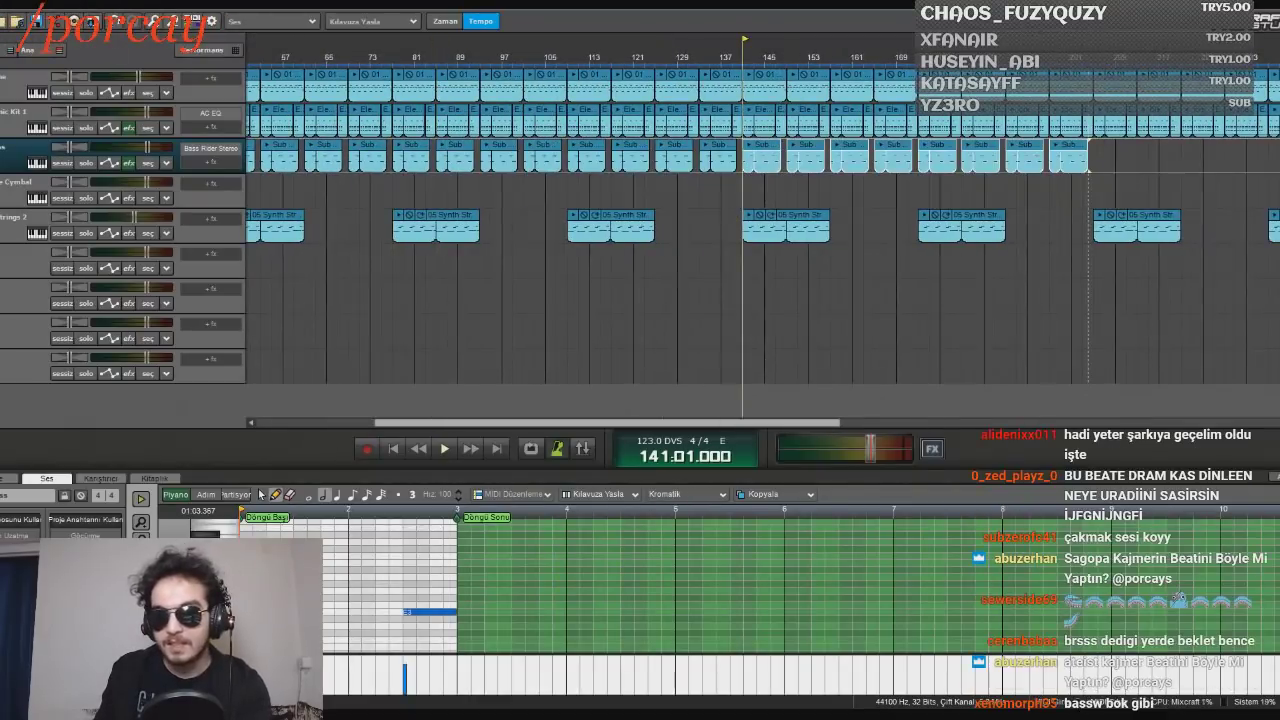
key(ctrl+v)
key(ctrl+Left)
key(ctrl+v)
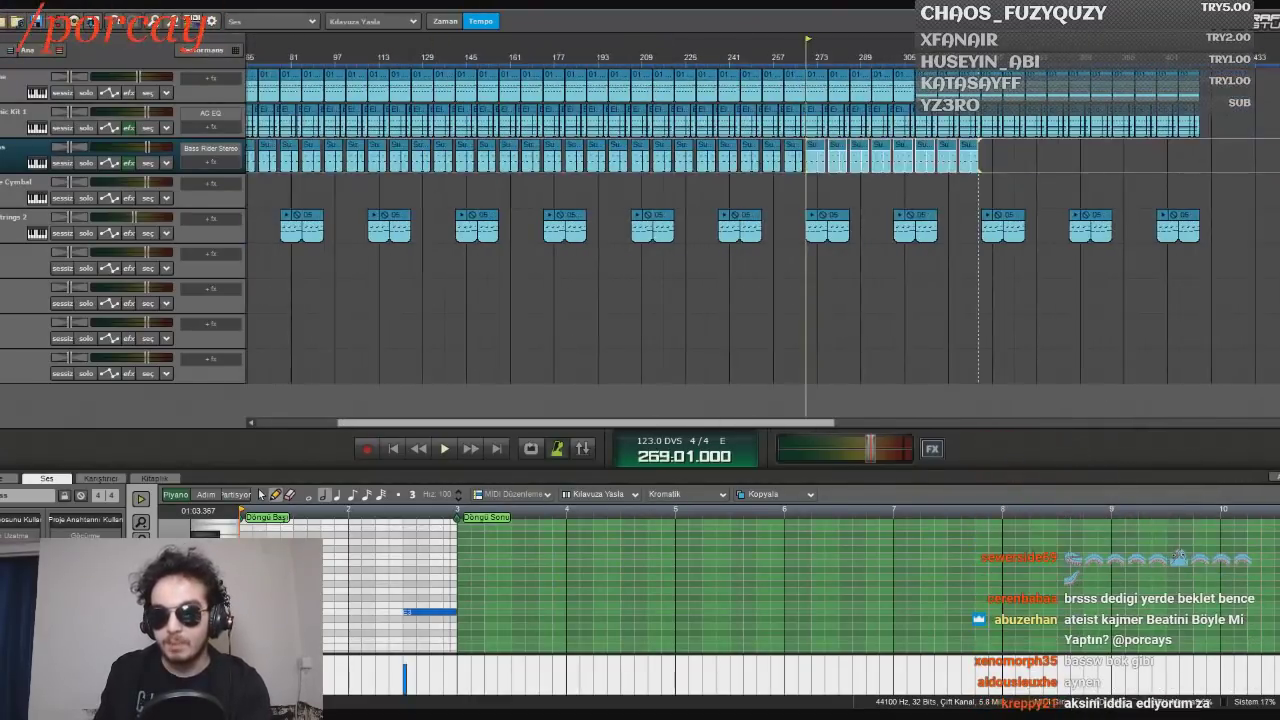
key(ctrl+v)
key(ctrl+Right)
key(ctrl+v)
click(1086, 155)
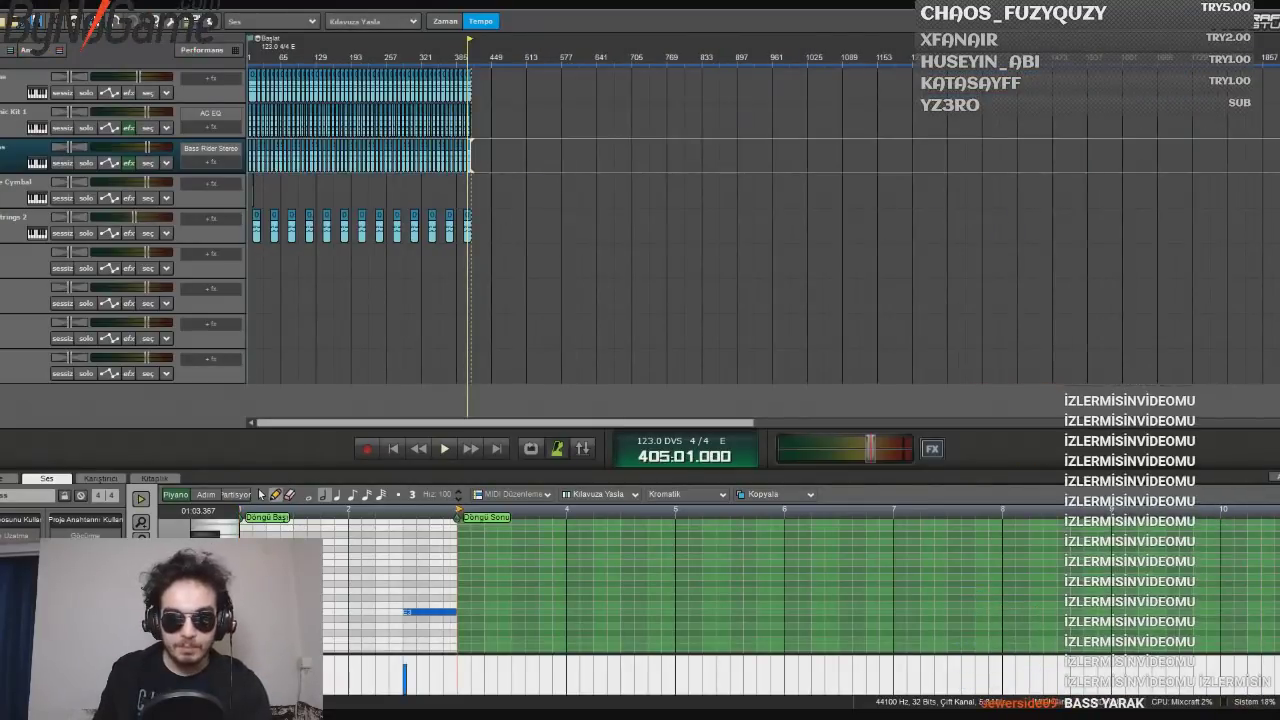
Select the clips across the piano, drum, Sub Bass and Synth Strings tracks and extend the arrangement with copies past bar 405
click(474, 260)
scroll(474, 260, up, 1)
key(ctrl+Right)
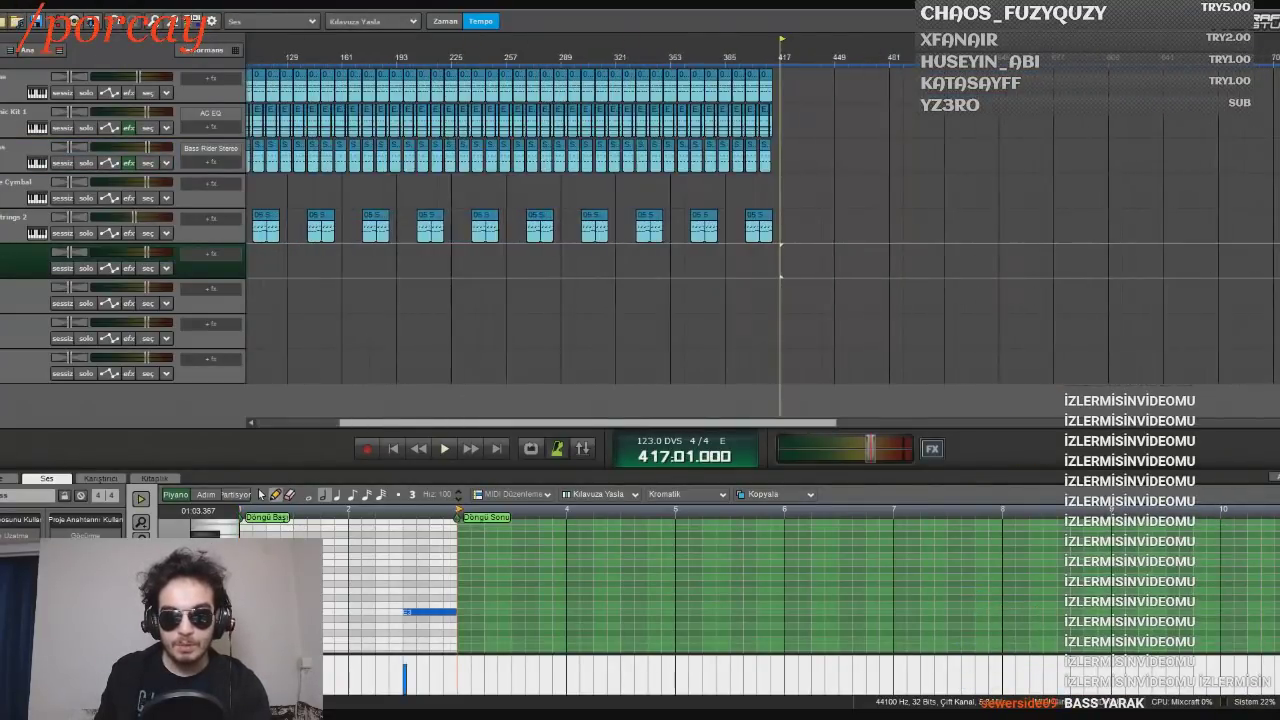
click(768, 260)
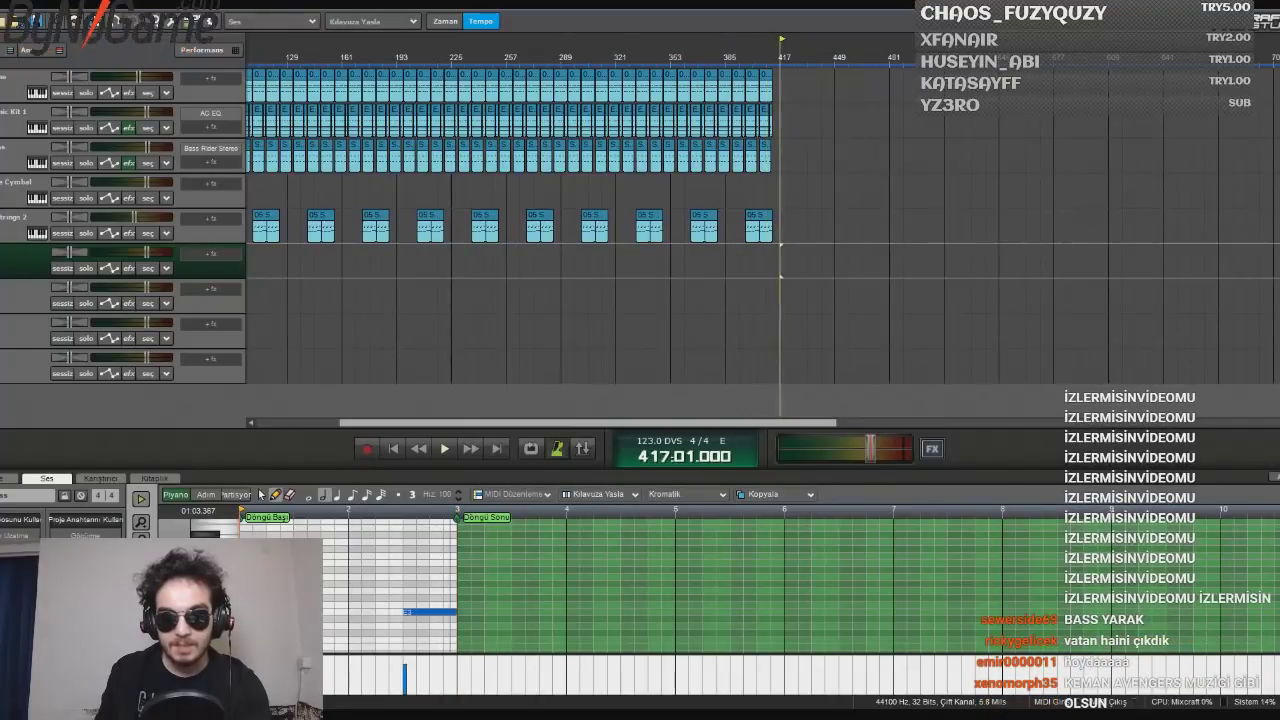
drag(780, 261, 264, 70)
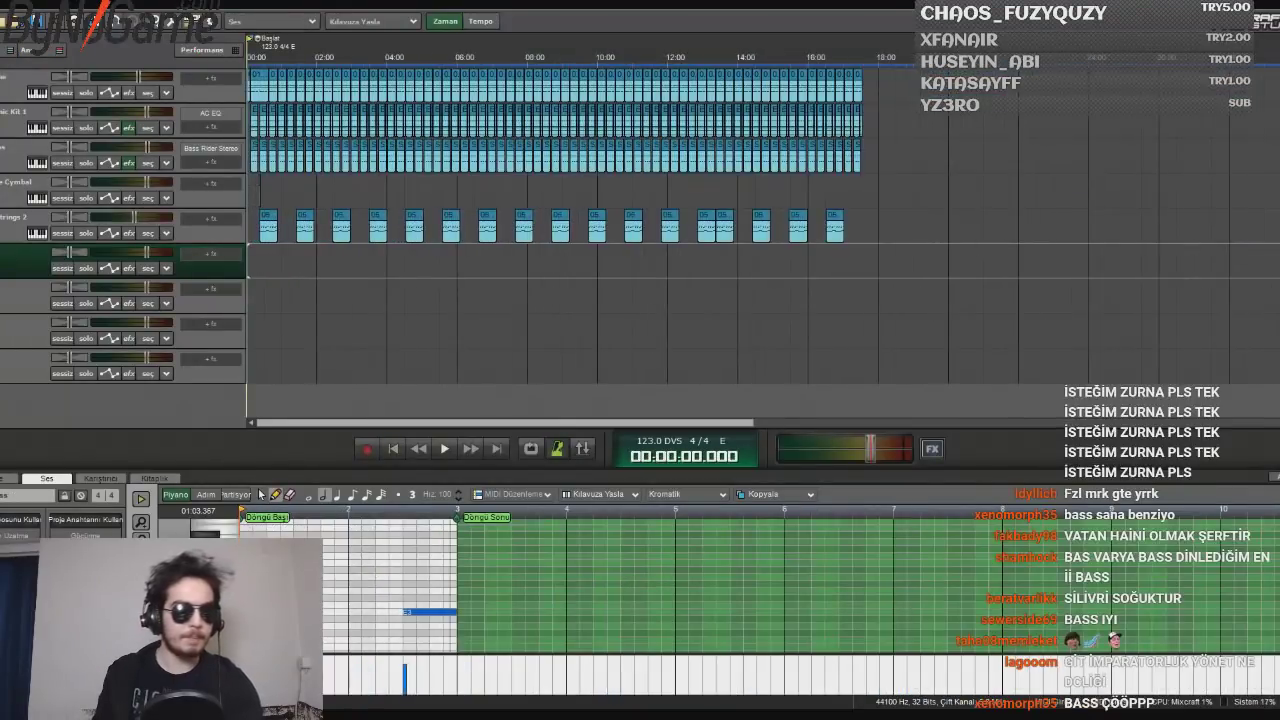
Play the extended arrangement from the very beginning
key(space)
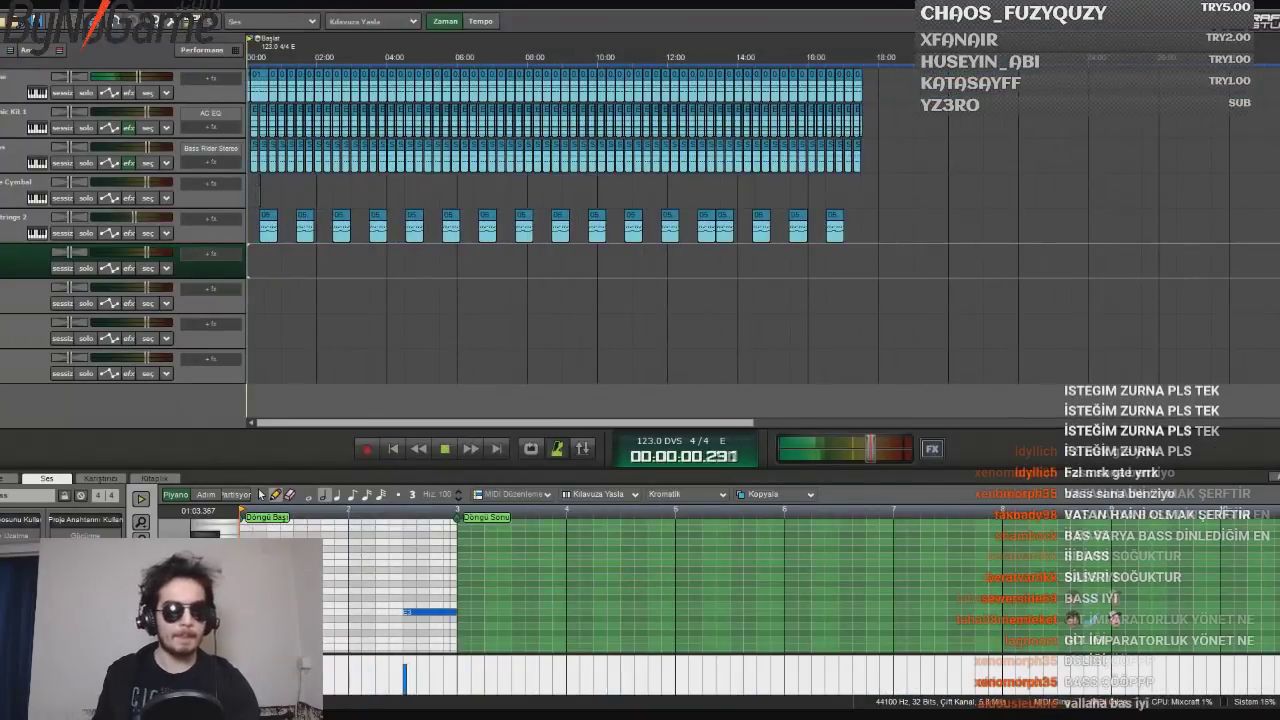
scroll(700, 250, up, 3)
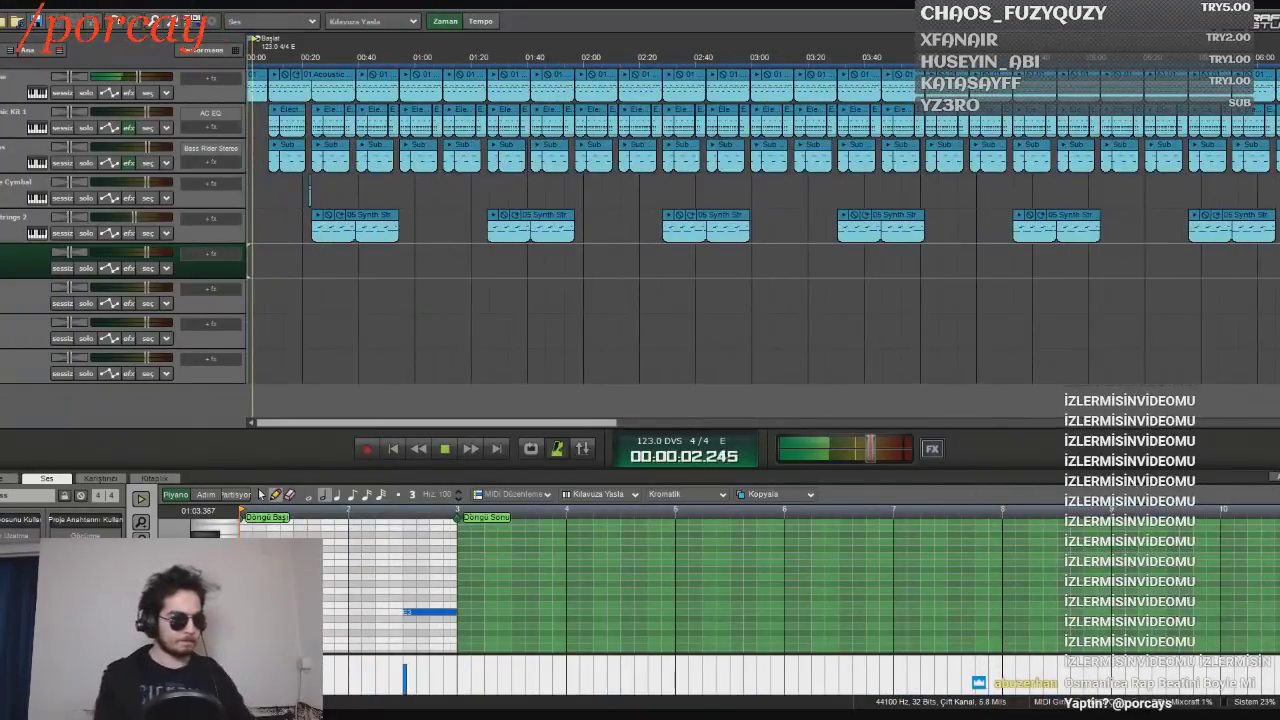